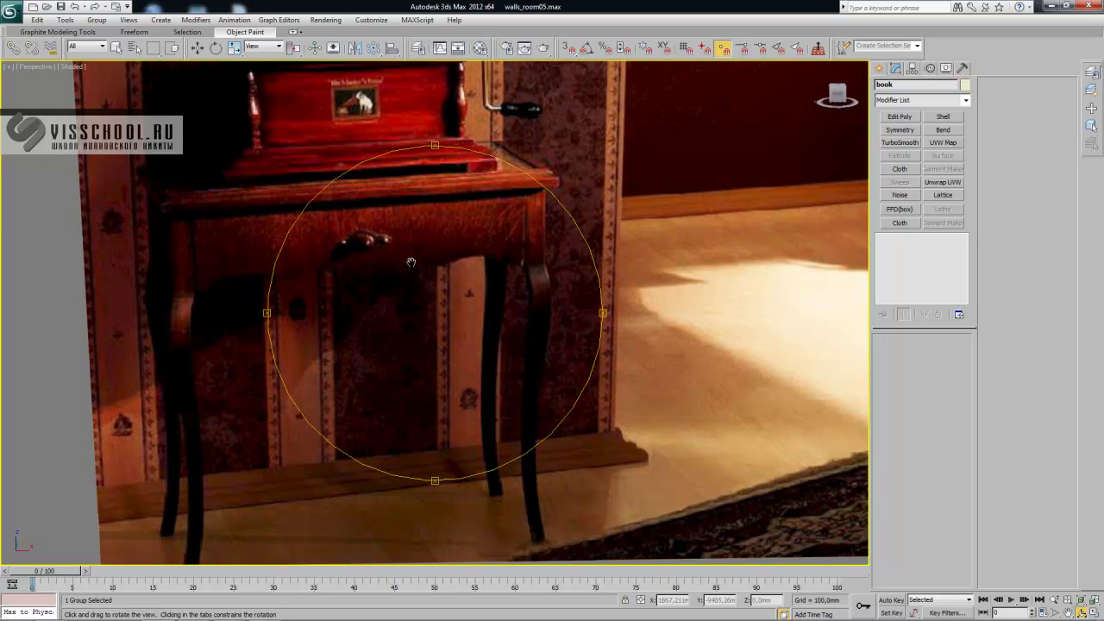
# - Examine the table under the gramophone in the reference image, including its tabletop, drawer and curved legs, in the front view
pyautogui.moveTo(410, 265); pyautogui.dragTo(456, 284)
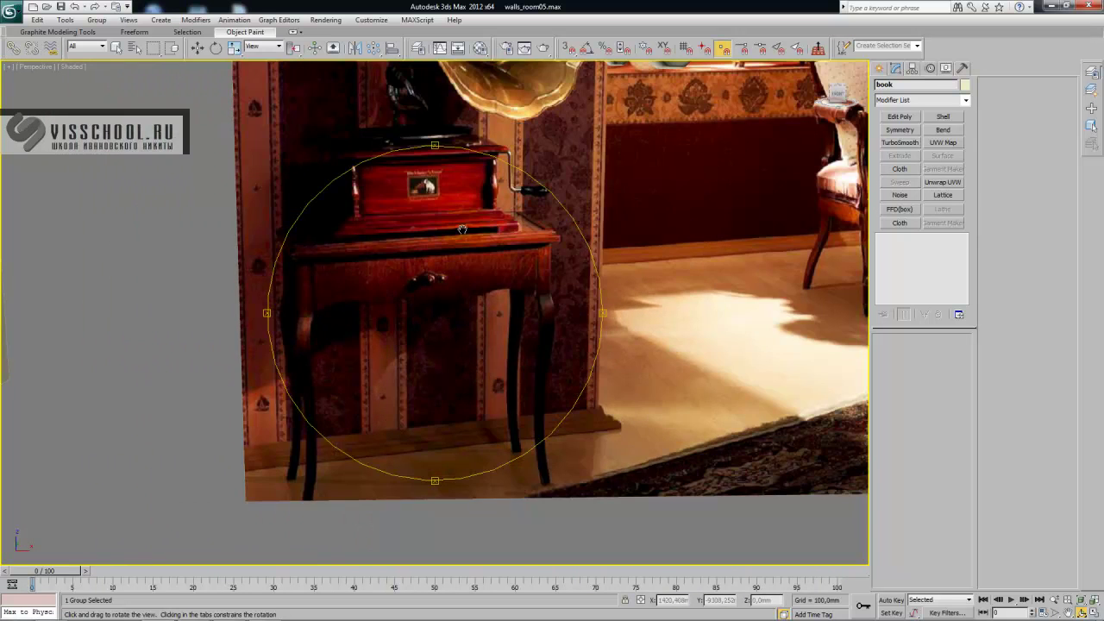
pyautogui.moveTo(463, 230); pyautogui.dragTo(425, 363)
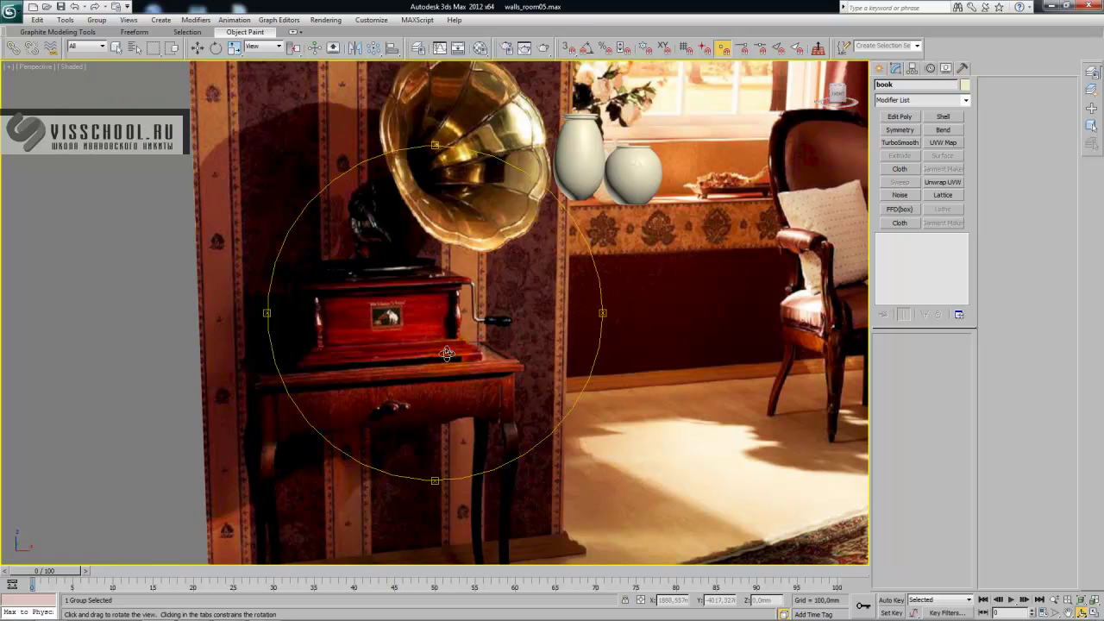
pyautogui.moveTo(452, 360); pyautogui.dragTo(454, 202)
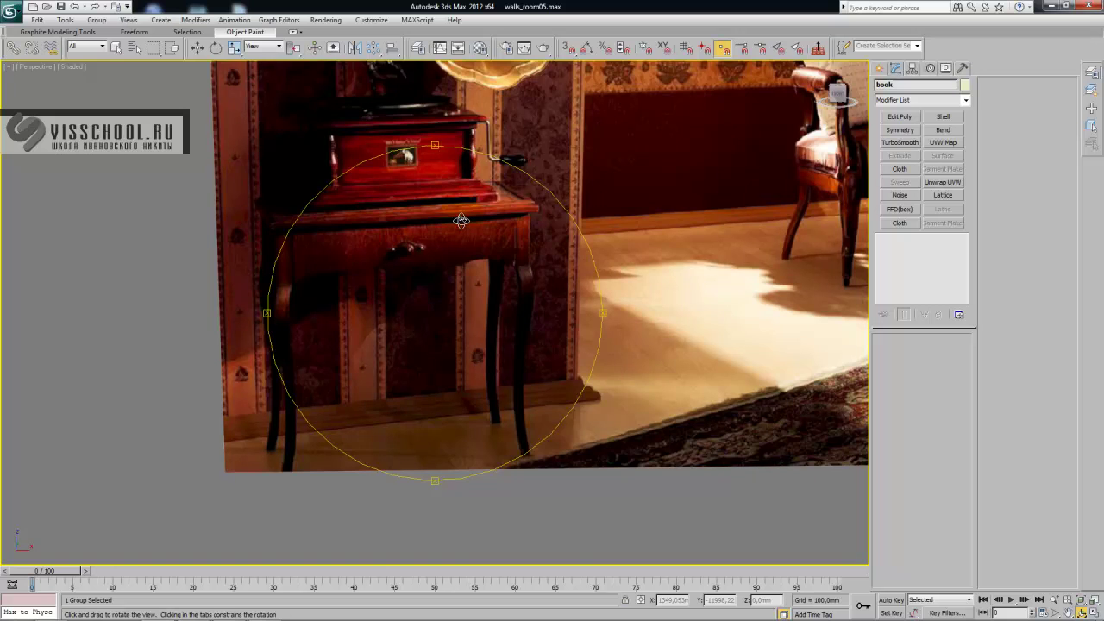
pyautogui.moveTo(462, 221); pyautogui.dragTo(509, 171)
pyautogui.scroll(-5, 508, 170)
pyautogui.moveTo(284, 320); pyautogui.dragTo(548, 233, button='middle')
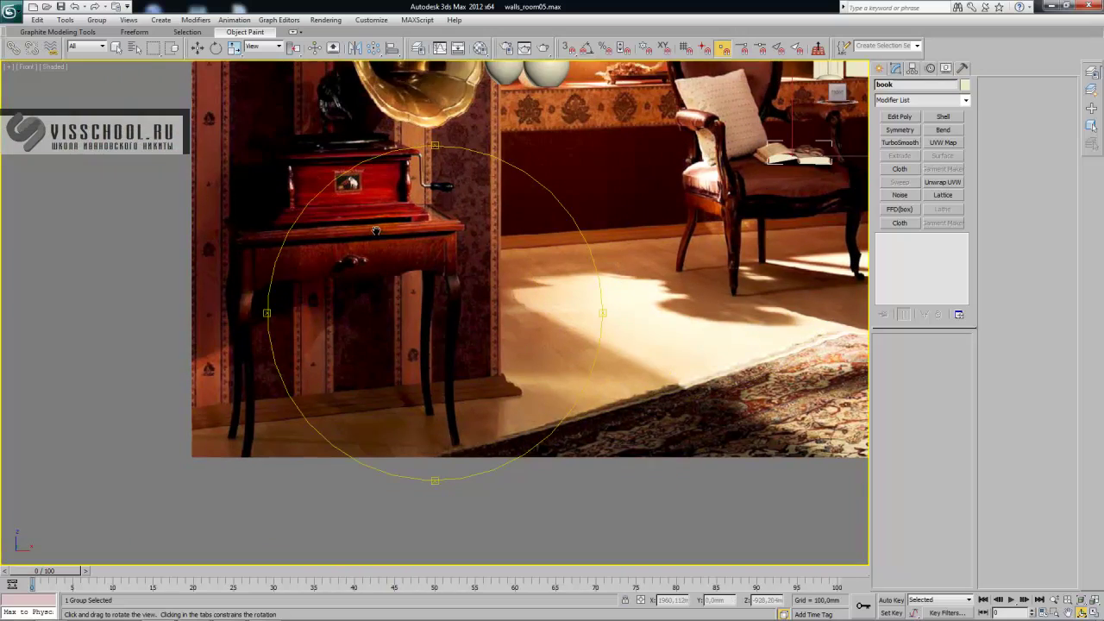
pyautogui.moveTo(374, 233); pyautogui.dragTo(459, 207, button='middle')
pyautogui.moveTo(459, 207); pyautogui.dragTo(351, 208)
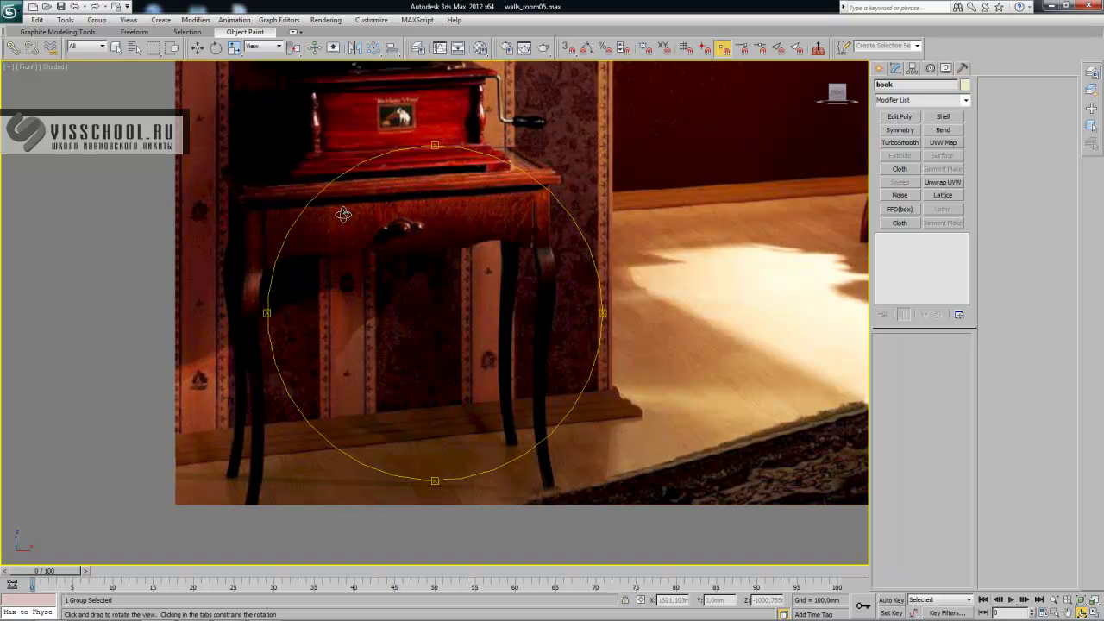
pyautogui.moveTo(410, 207); pyautogui.dragTo(471, 182)
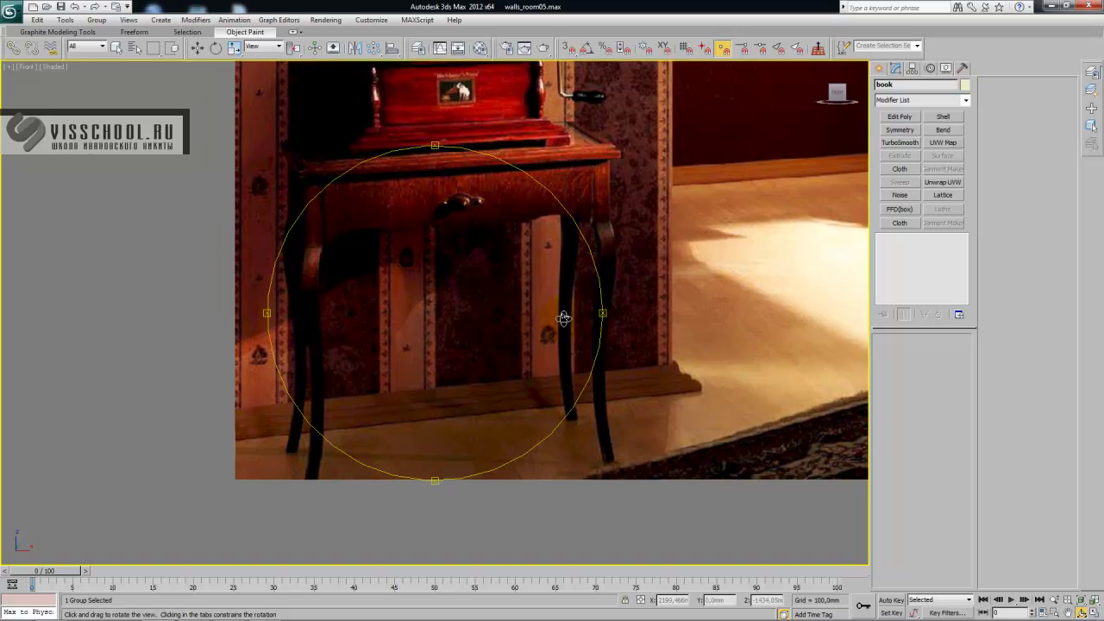
pyautogui.moveTo(366, 324); pyautogui.dragTo(391, 313, button='middle')
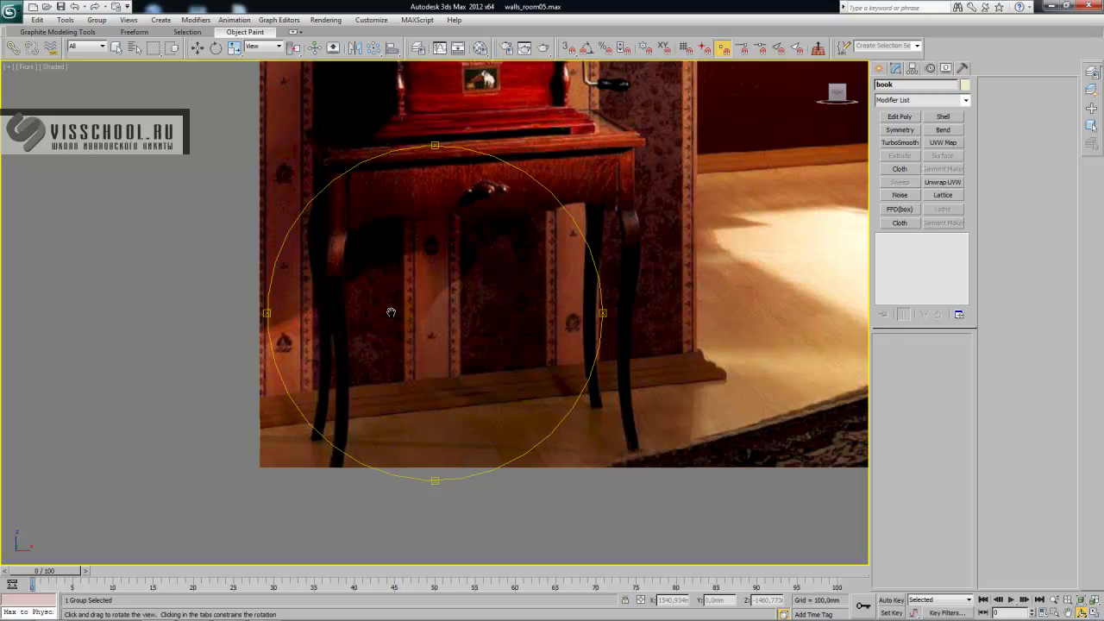
pyautogui.moveTo(391, 312); pyautogui.dragTo(439, 333, button='middle')
pyautogui.scroll(1, 388, 322)
pyautogui.moveTo(347, 336); pyautogui.dragTo(385, 285, button='middle')
pyautogui.scroll(-1, 352, 320)
pyautogui.moveTo(458, 337); pyautogui.dragTo(468, 306, button='middle')
pyautogui.scroll(-2, 423, 393)
pyautogui.scroll(-3, 452, 362)
pyautogui.scroll(4, 414, 322)
pyautogui.moveTo(374, 276); pyautogui.dragTo(464, 321, button='middle')
pyautogui.scroll(-2, 464, 286)
pyautogui.moveTo(485, 261); pyautogui.dragTo(403, 279, button='middle')
pyautogui.scroll(2, 471, 279)
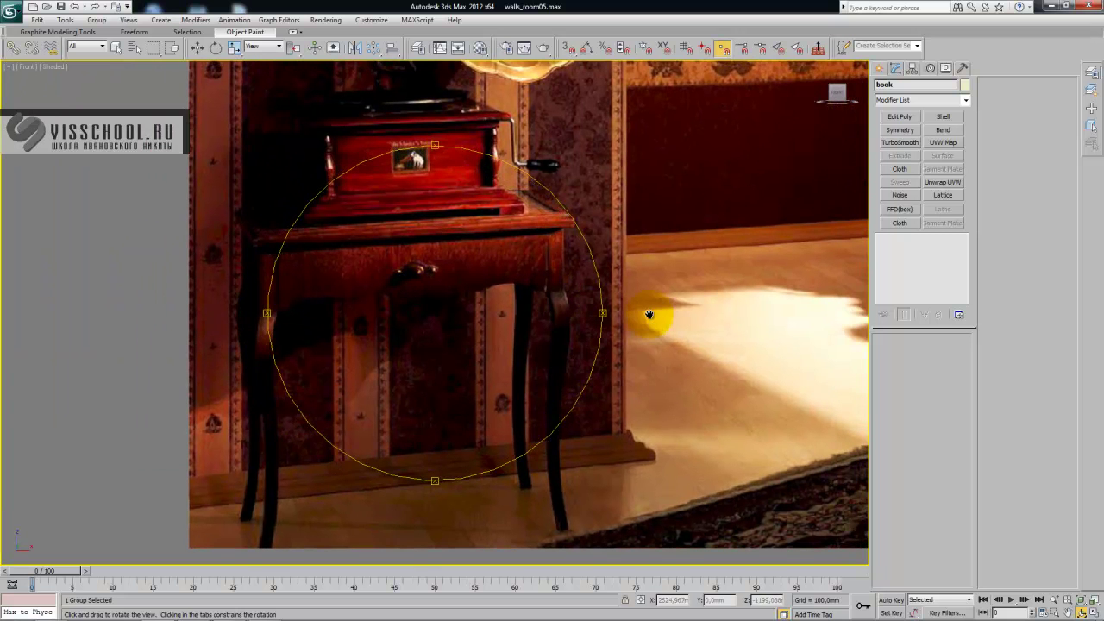
pyautogui.moveTo(509, 276); pyautogui.dragTo(487, 227, button='middle')
pyautogui.scroll(-4, 466, 271)
pyautogui.scroll(3, 460, 271)
pyautogui.scroll(2, 459, 272)
pyautogui.moveTo(402, 302); pyautogui.dragTo(418, 291, button='middle')
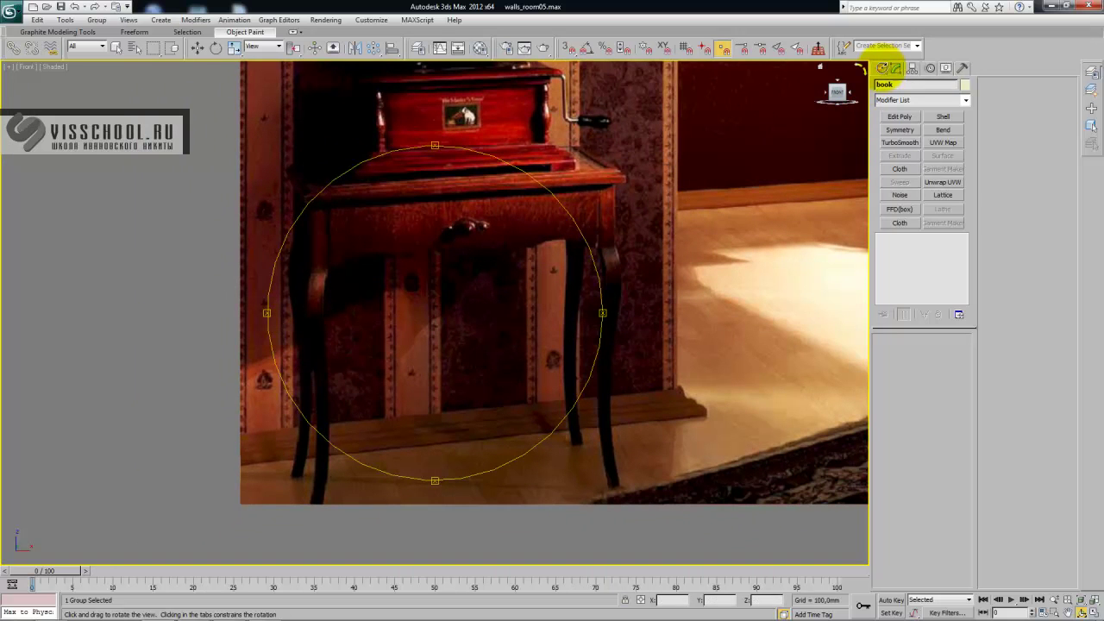
# - Deselect the book group and trace the table's front left leg from foot to tabletop with a nine-vertex Line spline
pyautogui.click(879, 68)
pyautogui.press('w')
pyautogui.click(215, 197)
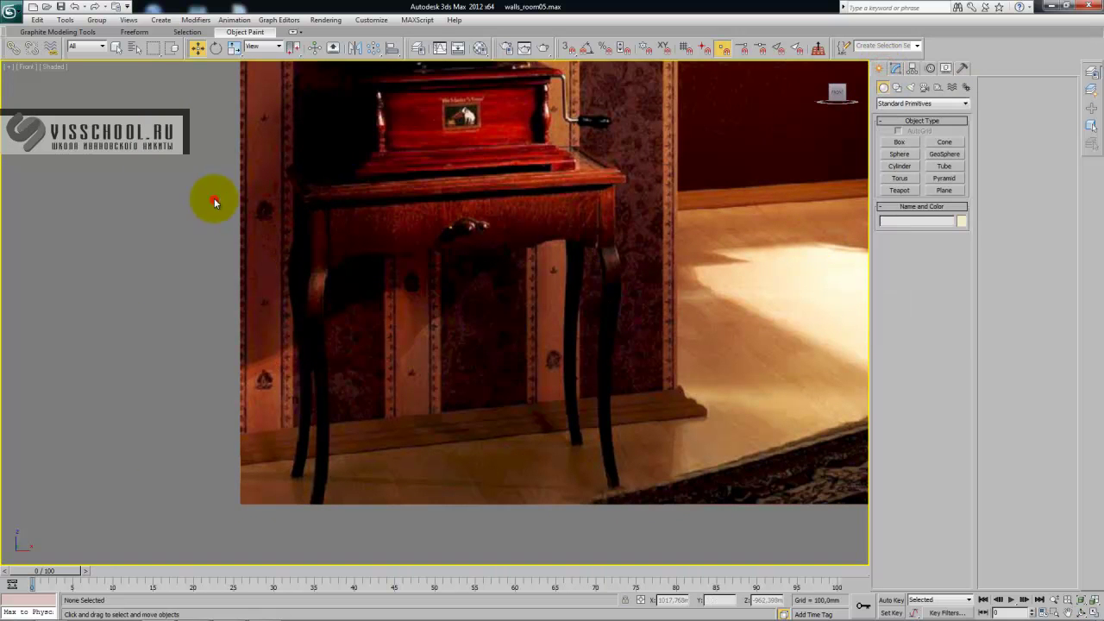
pyautogui.click(897, 87)
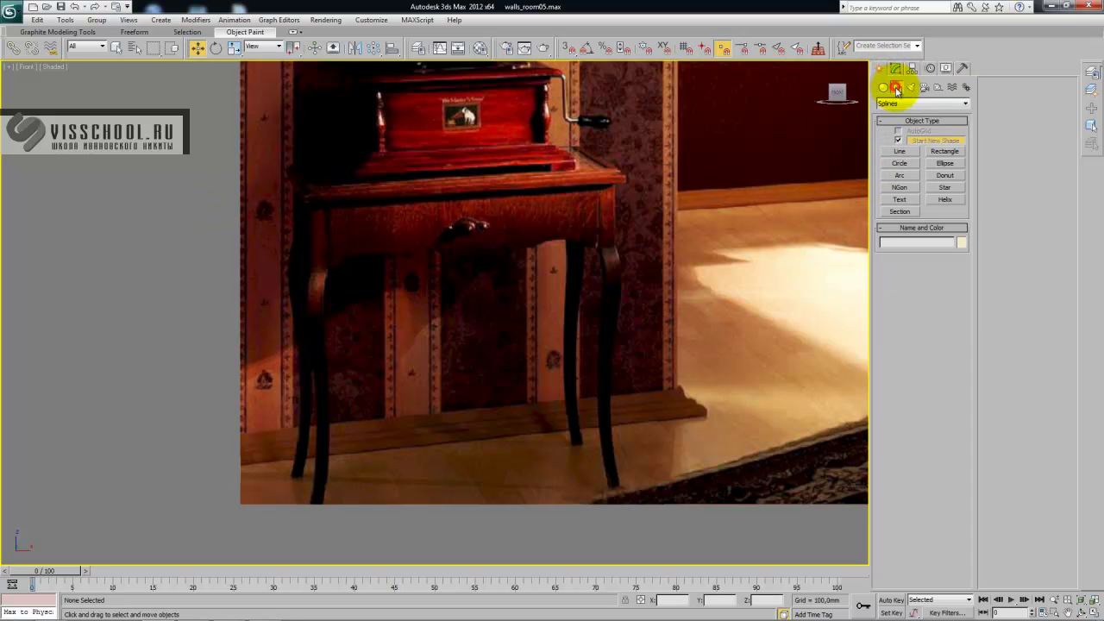
pyautogui.click(901, 152)
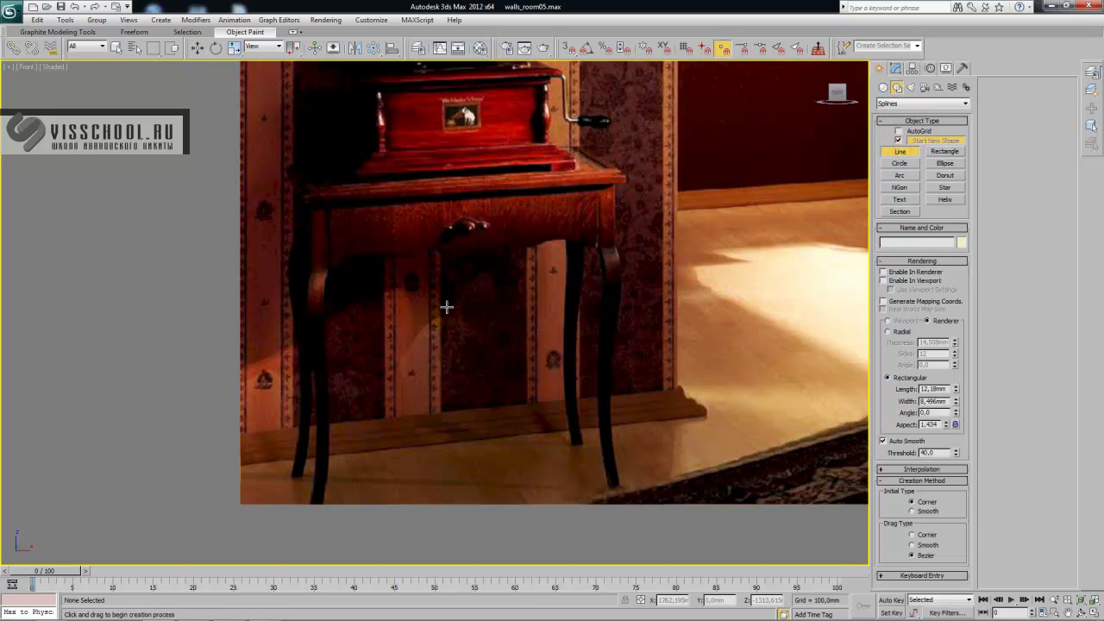
pyautogui.moveTo(413, 277); pyautogui.dragTo(455, 243, button='middle')
pyautogui.scroll(3, 401, 355)
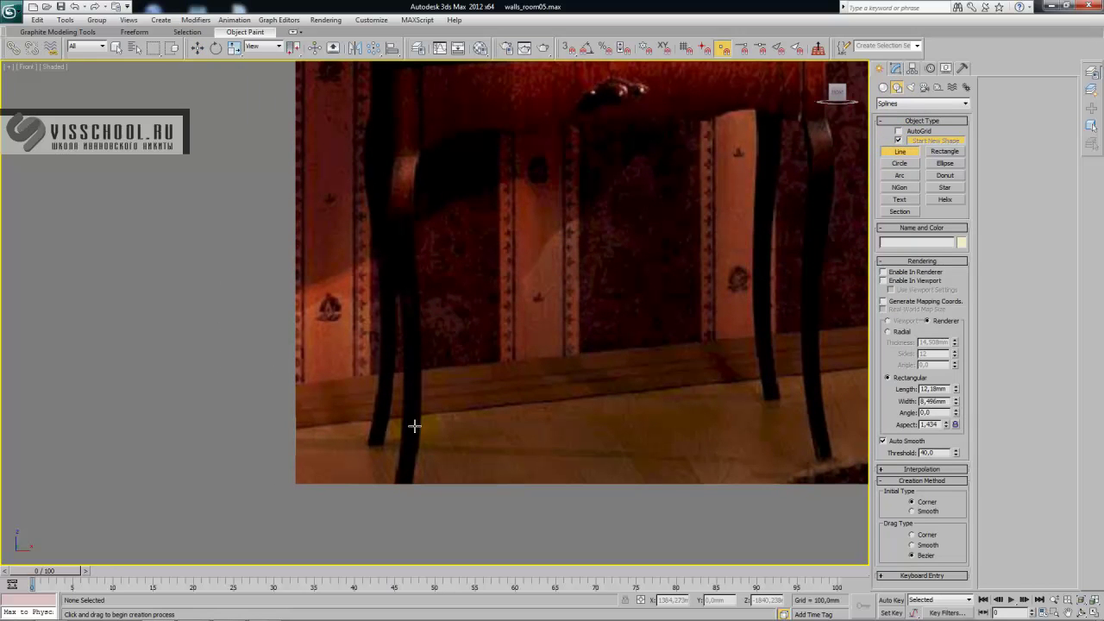
pyautogui.click(388, 489)
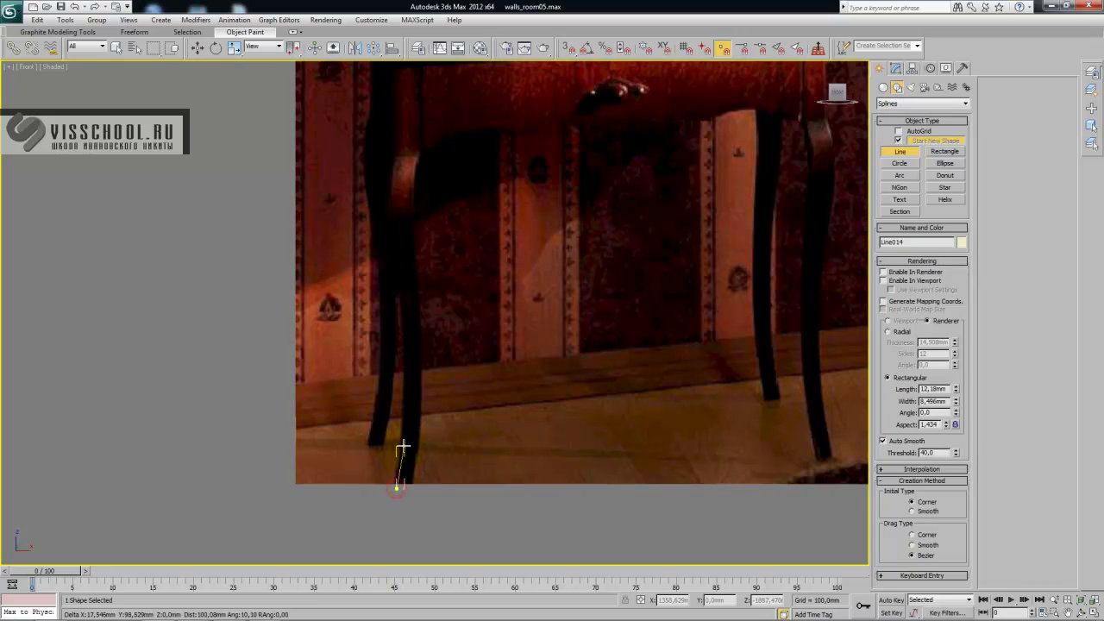
pyautogui.click(402, 445)
pyautogui.click(406, 392)
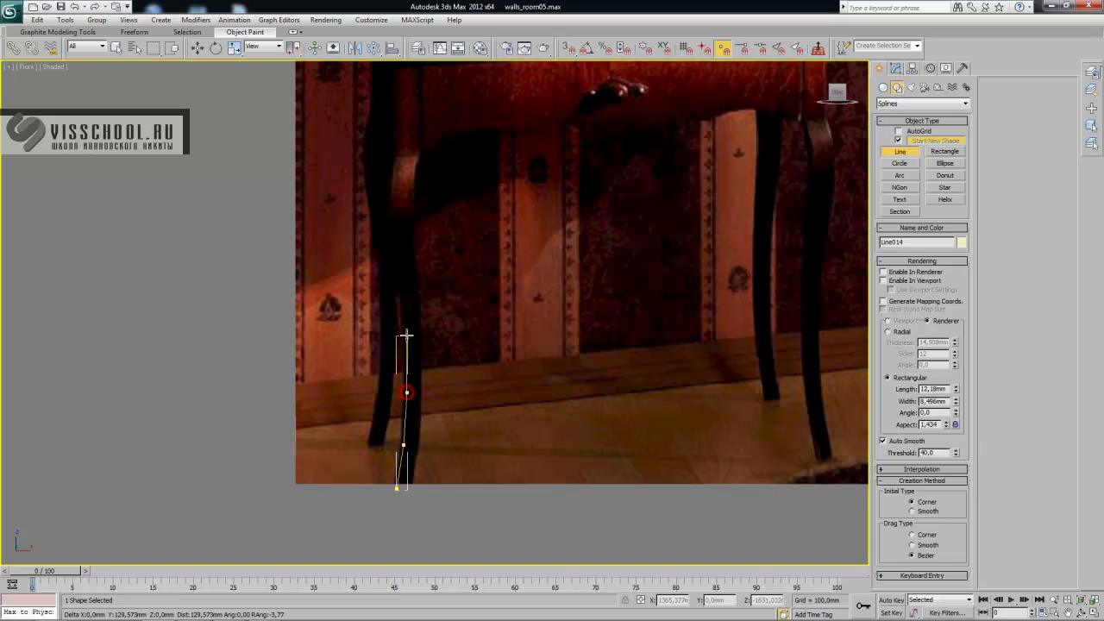
pyautogui.click(403, 328)
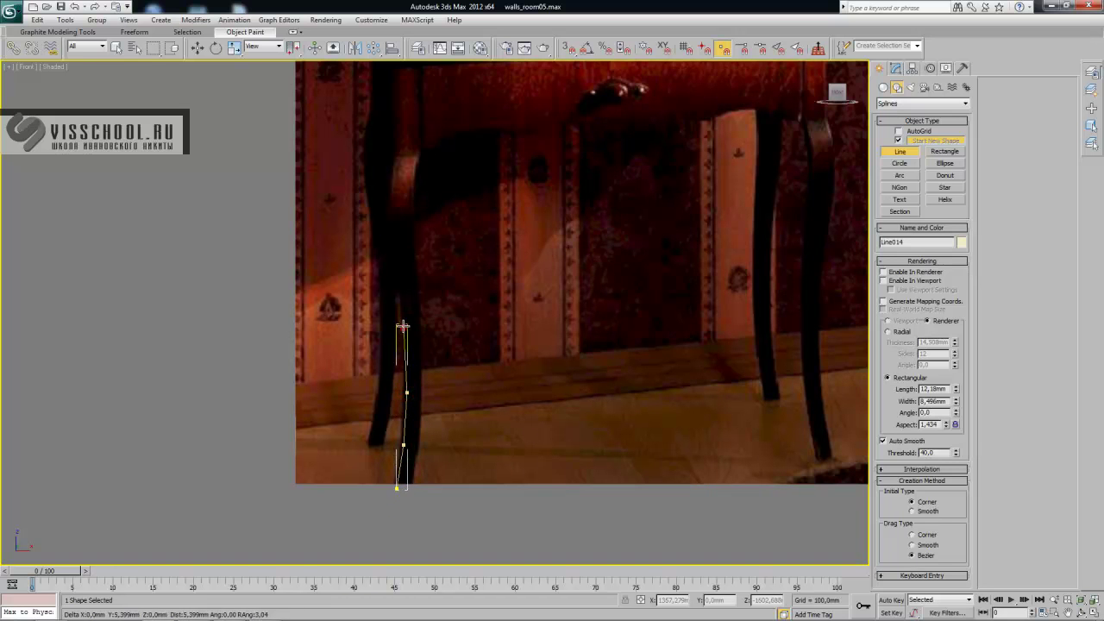
pyautogui.click(397, 273)
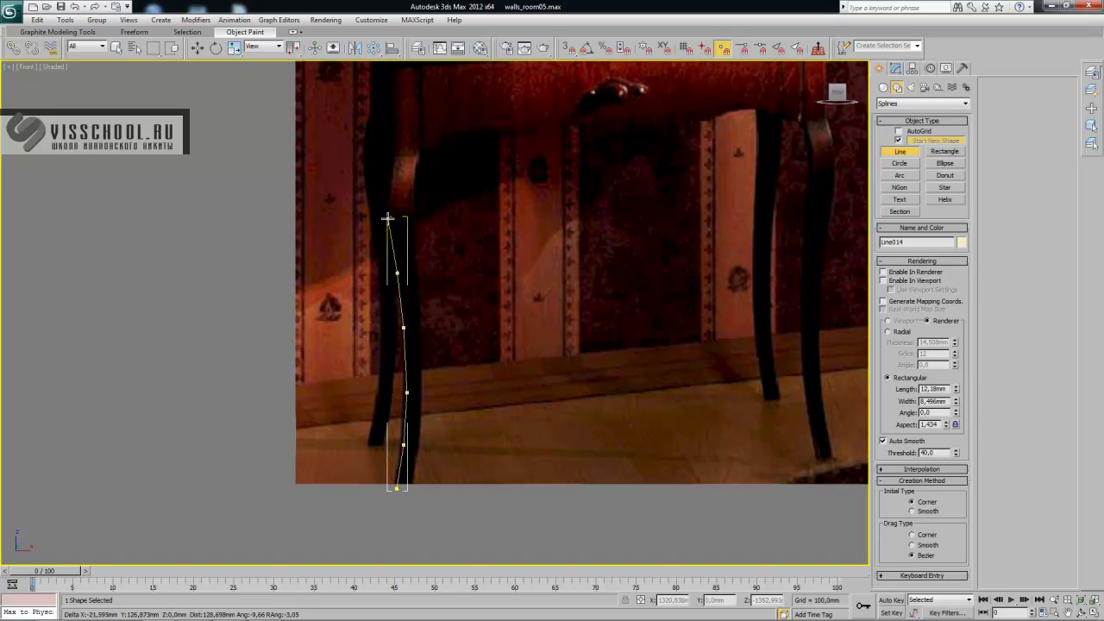
pyautogui.click(388, 219)
pyautogui.click(390, 188)
pyautogui.click(395, 154)
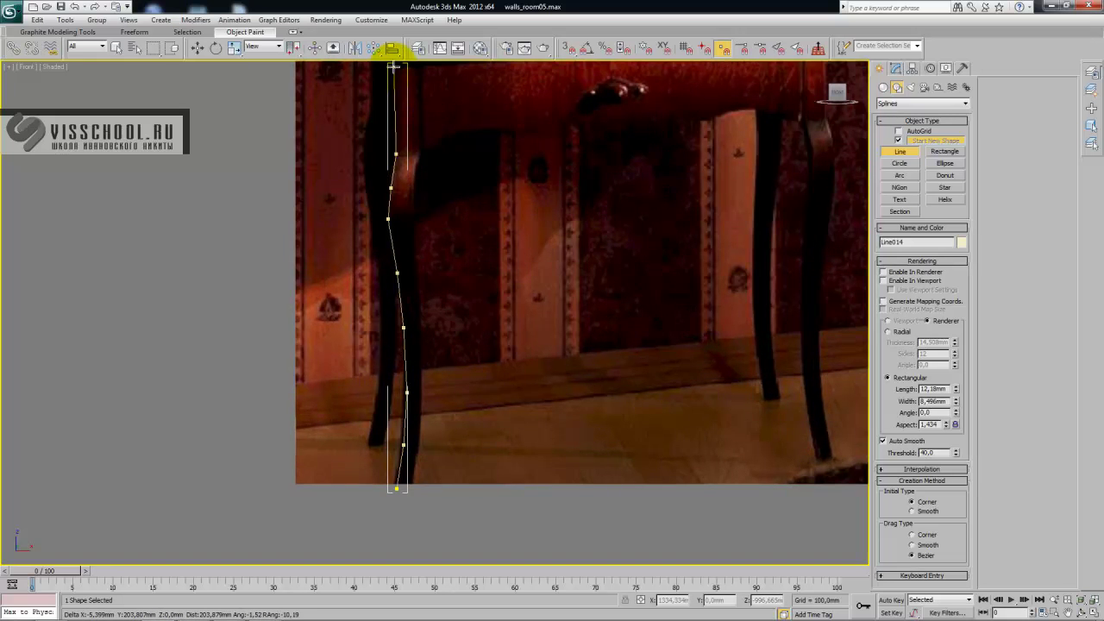
pyautogui.click(395, 66)
pyautogui.rightClick(396, 67)
# - Adjust the spline's fifth vertex at mid-leg to follow the reference curve more closely, and leave vertex editing
pyautogui.moveTo(446, 134)
pyautogui.mouseDown(button='middle')
pyautogui.moveTo(451, 260)
pyautogui.moveTo(443, 144)
pyautogui.mouseUp(button='middle')
pyautogui.moveTo(432, 206); pyautogui.dragTo(479, 169, button='middle')
pyautogui.scroll(2, 448, 215)
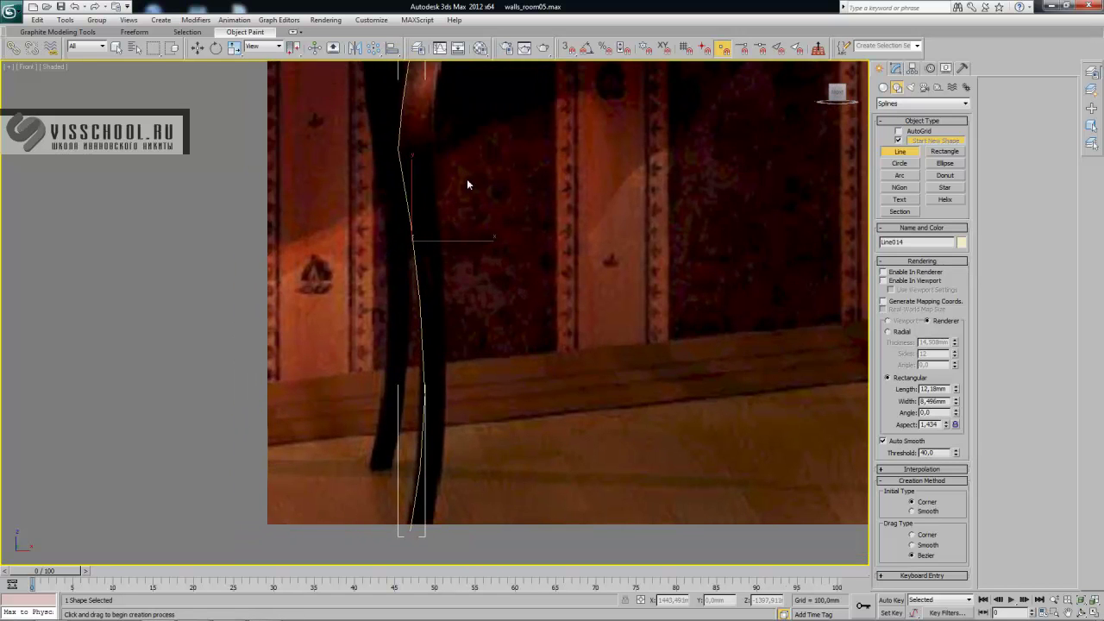
pyautogui.press('1')
pyautogui.click(412, 224)
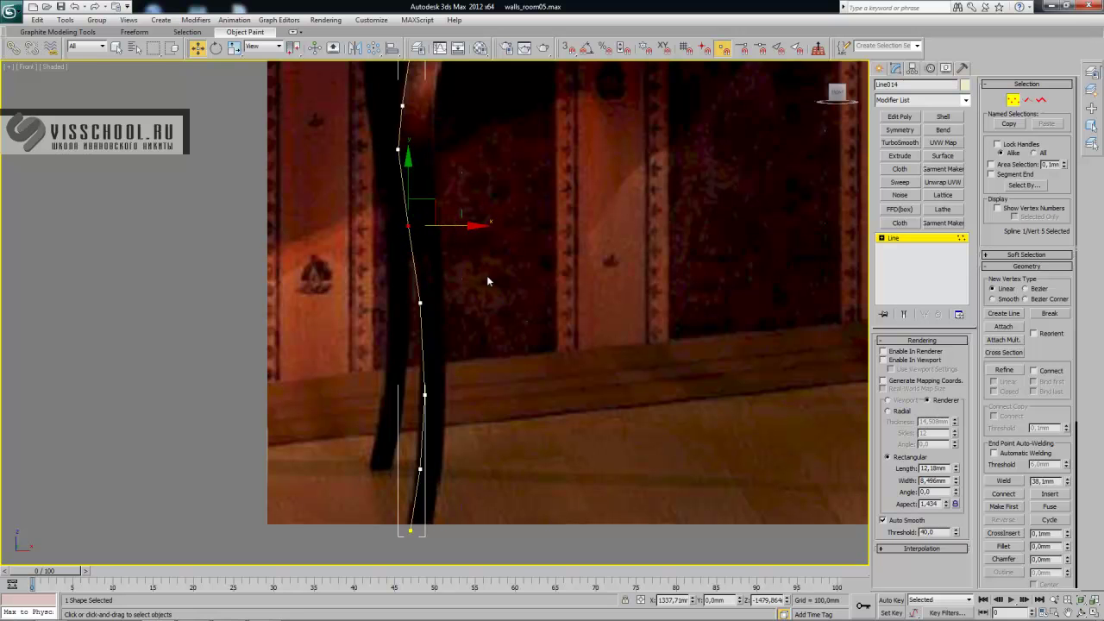
pyautogui.scroll(-2, 488, 223)
pyautogui.moveTo(488, 224); pyautogui.dragTo(504, 346, button='middle')
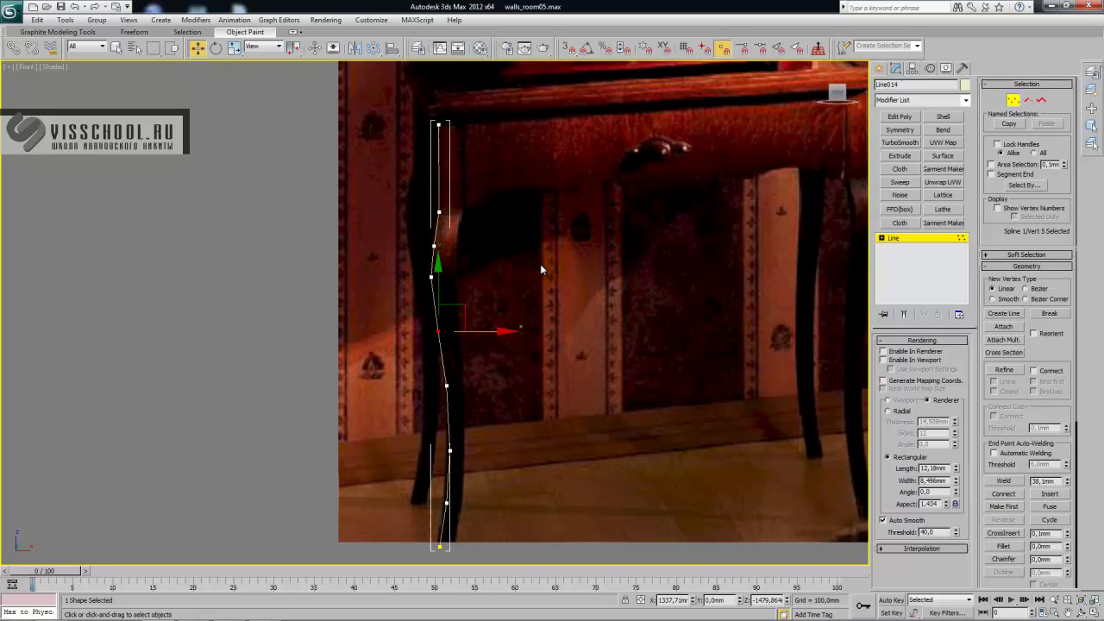
pyautogui.click(892, 238)
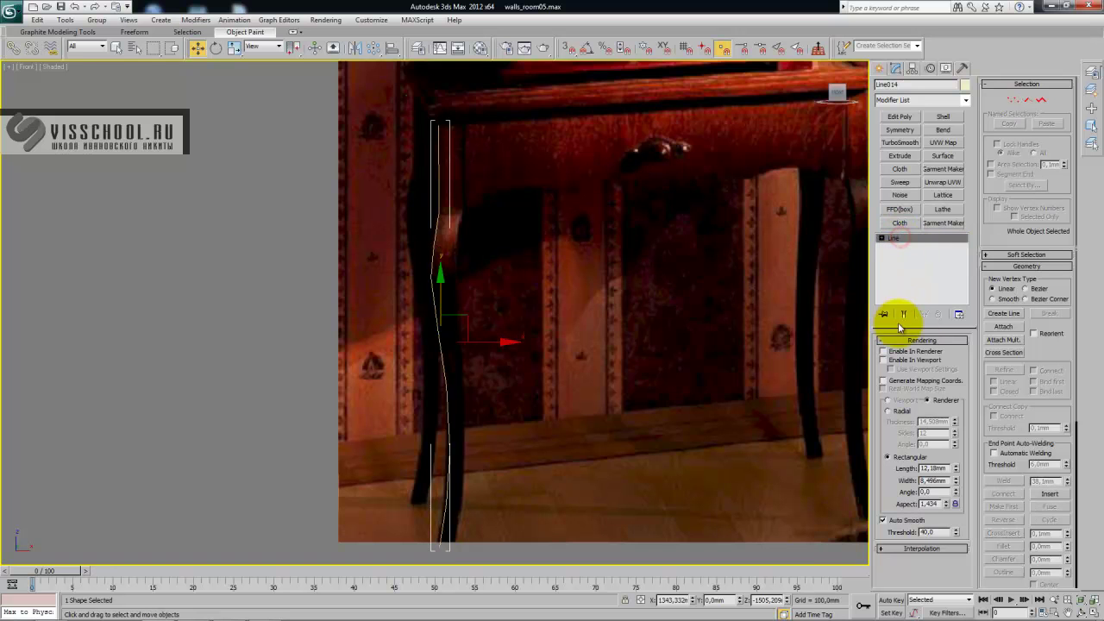
# - Enable rendering of the leg spline as rectangular geometry in both the viewport and the renderer
pyautogui.moveTo(641, 289); pyautogui.dragTo(664, 255, button='middle')
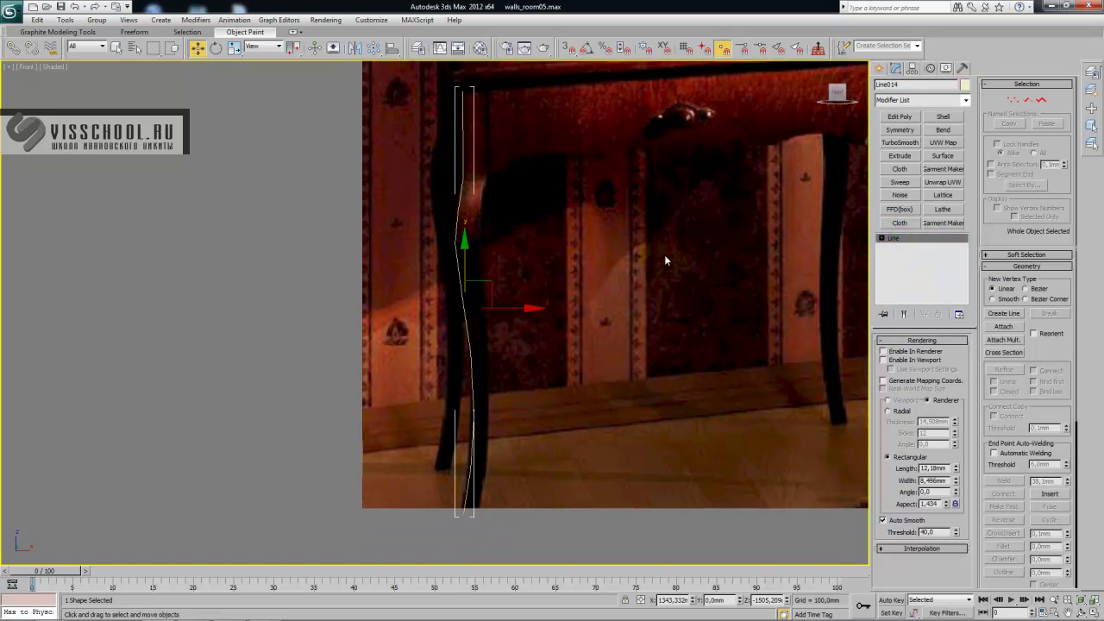
pyautogui.click(898, 359)
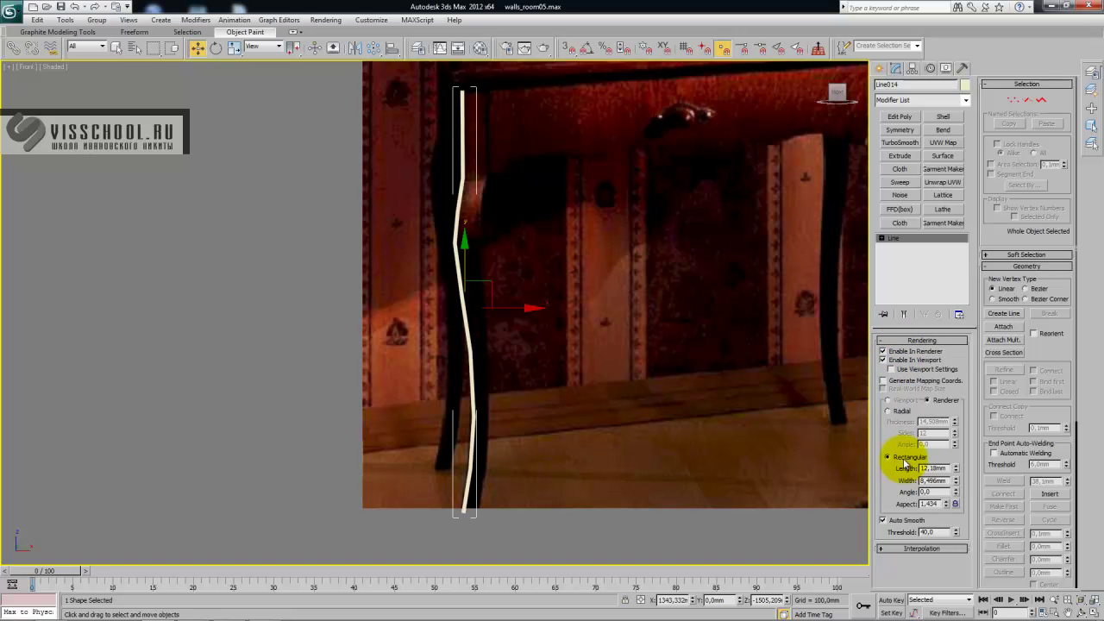
pyautogui.scroll(3, 540, 300)
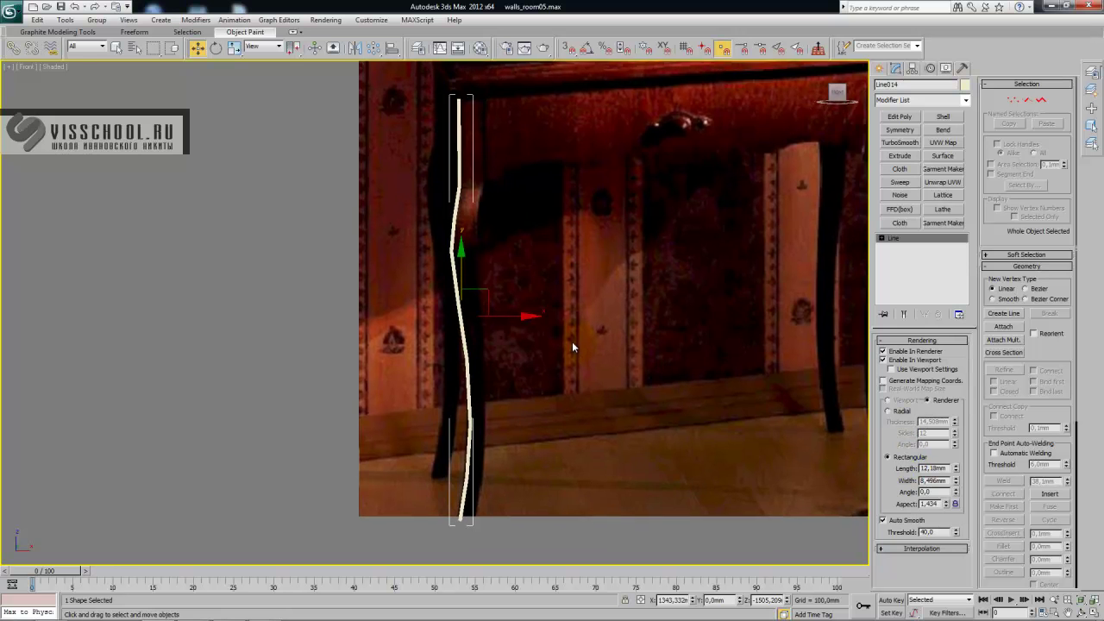
pyautogui.moveTo(540, 301); pyautogui.dragTo(516, 361, button='middle')
pyautogui.scroll(3, 507, 287)
pyautogui.moveTo(512, 305); pyautogui.dragTo(491, 247, button='middle')
pyautogui.scroll(-3, 503, 301)
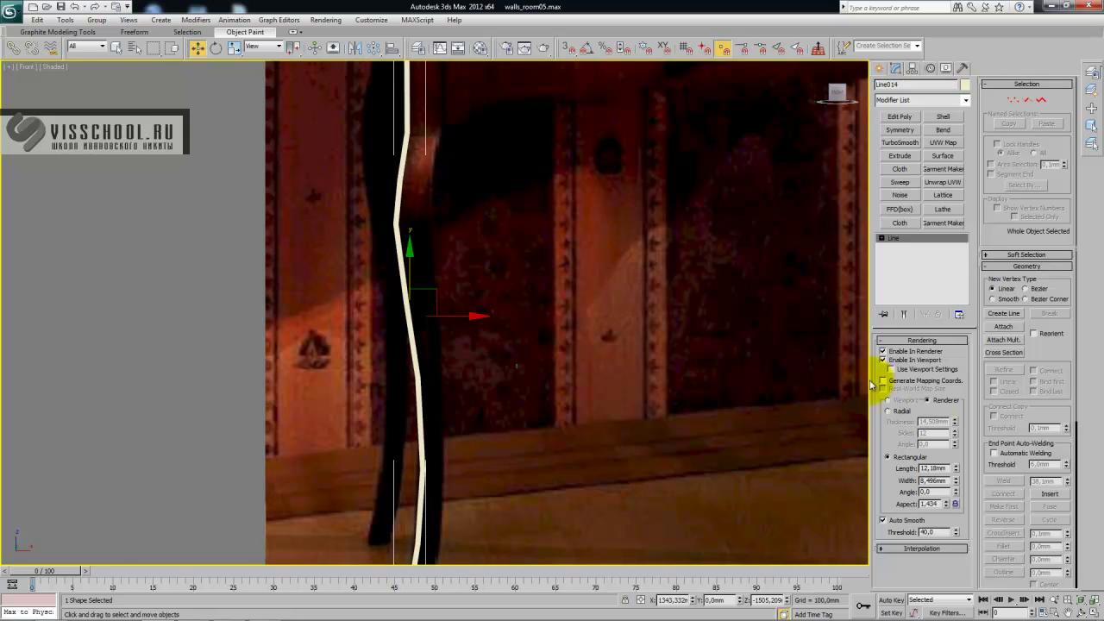
# - Set the spline's rectangular width to 31.18 mm and shift it slightly along X over the reference leg
pyautogui.moveTo(955, 479); pyautogui.dragTo(940, 328)
pyautogui.moveTo(463, 315)
pyautogui.mouseDown()
pyautogui.moveTo(486, 316)
pyautogui.moveTo(467, 318)
pyautogui.mouseUp()
pyautogui.moveTo(475, 269); pyautogui.dragTo(461, 187, button='middle')
pyautogui.scroll(-2, 486, 295)
pyautogui.moveTo(486, 309); pyautogui.dragTo(491, 285, button='middle')
pyautogui.scroll(2, 491, 285)
pyautogui.moveTo(500, 80); pyautogui.dragTo(473, 243, button='middle')
pyautogui.moveTo(525, 209); pyautogui.dragTo(527, 247, button='middle')
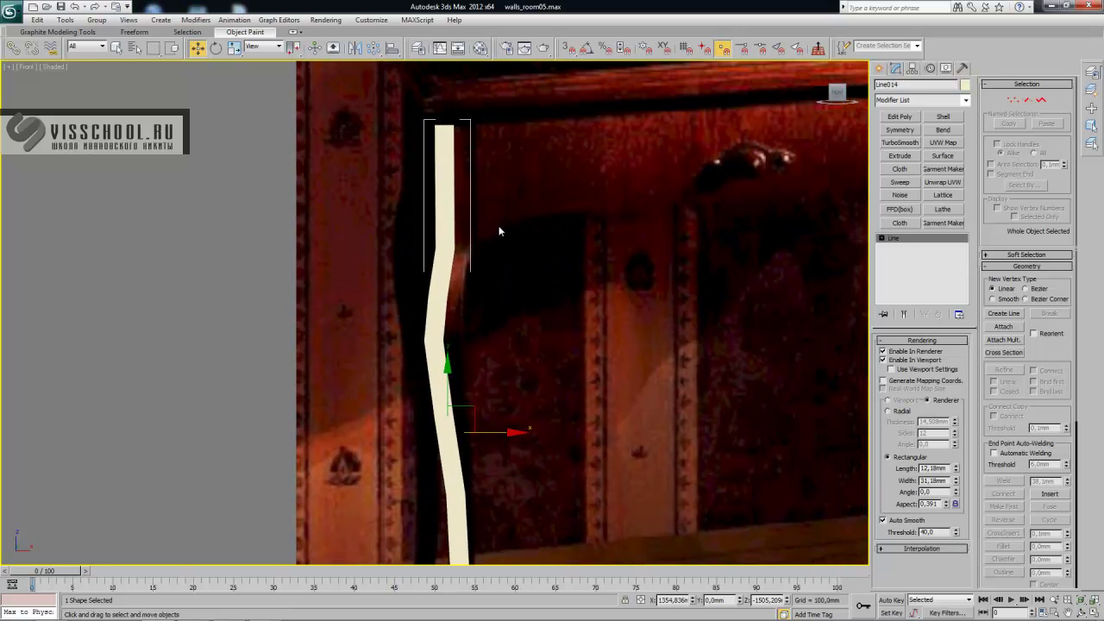
# - Add an Edit Poly modifier to the leg and move the foot's raised corner vertices to level its bottom edge
pyautogui.click(905, 121)
pyautogui.moveTo(433, 312); pyautogui.dragTo(475, 189, button='middle')
pyautogui.scroll(2, 538, 331)
pyautogui.moveTo(530, 488); pyautogui.dragTo(513, 198, button='middle')
pyautogui.click(893, 429)
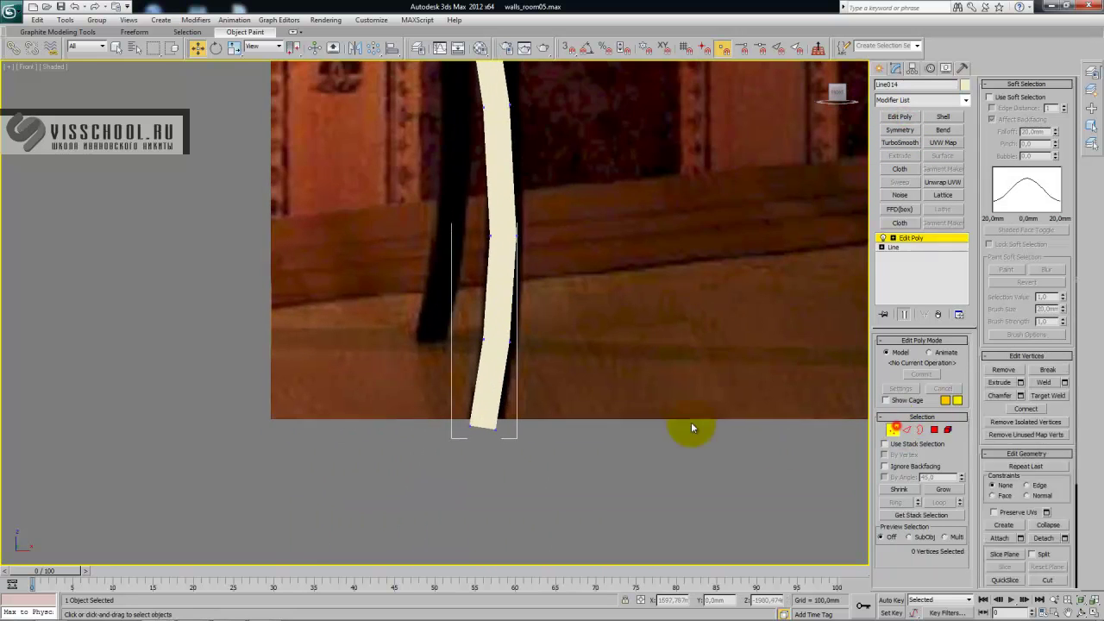
pyautogui.moveTo(462, 446); pyautogui.dragTo(472, 427, button='middle')
pyautogui.moveTo(467, 393); pyautogui.dragTo(486, 416)
pyautogui.moveTo(480, 357); pyautogui.dragTo(479, 362)
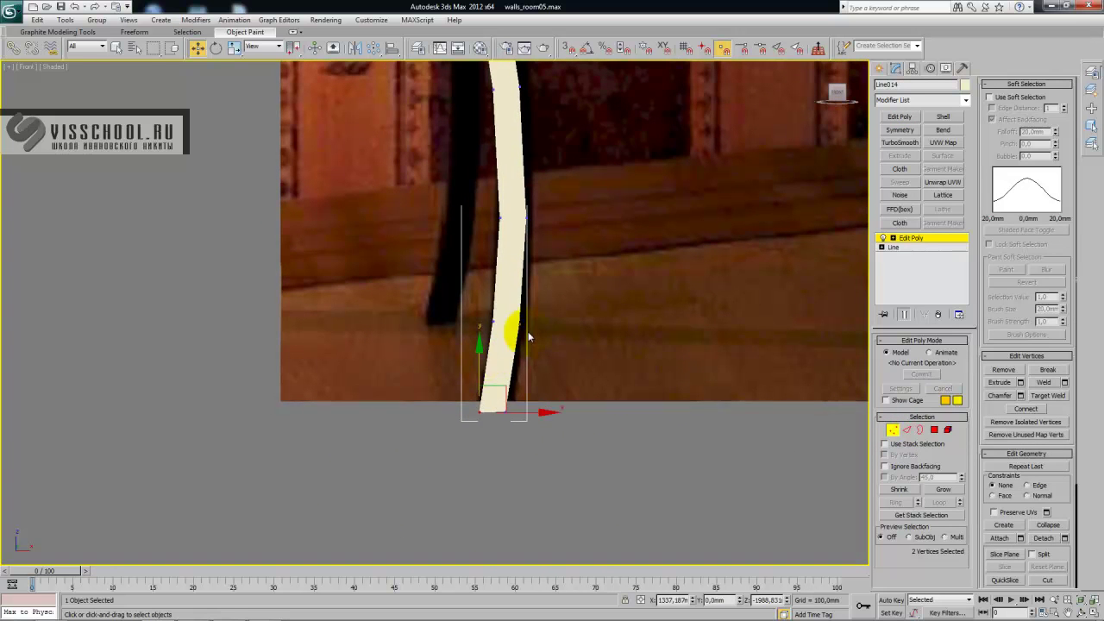
# - Move the vertices along the lower part of the leg to match the reference leg's outline
pyautogui.moveTo(549, 306); pyautogui.dragTo(518, 352, button='middle')
pyautogui.moveTo(515, 352)
pyautogui.mouseDown()
pyautogui.moveTo(475, 390)
pyautogui.moveTo(521, 371)
pyautogui.mouseUp()
pyautogui.moveTo(513, 285); pyautogui.dragTo(509, 360, button='middle')
pyautogui.moveTo(453, 333); pyautogui.dragTo(496, 339)
pyautogui.moveTo(551, 313); pyautogui.dragTo(530, 339)
pyautogui.moveTo(516, 251); pyautogui.dragTo(508, 373, button='middle')
pyautogui.click(473, 335)
pyautogui.moveTo(514, 332); pyautogui.dragTo(523, 332)
# - Move the right-side vertices along the leg's middle and knee outward in X to widen it to the reference outline
pyautogui.moveTo(530, 247); pyautogui.dragTo(499, 386, button='middle')
pyautogui.moveTo(451, 335); pyautogui.dragTo(422, 376)
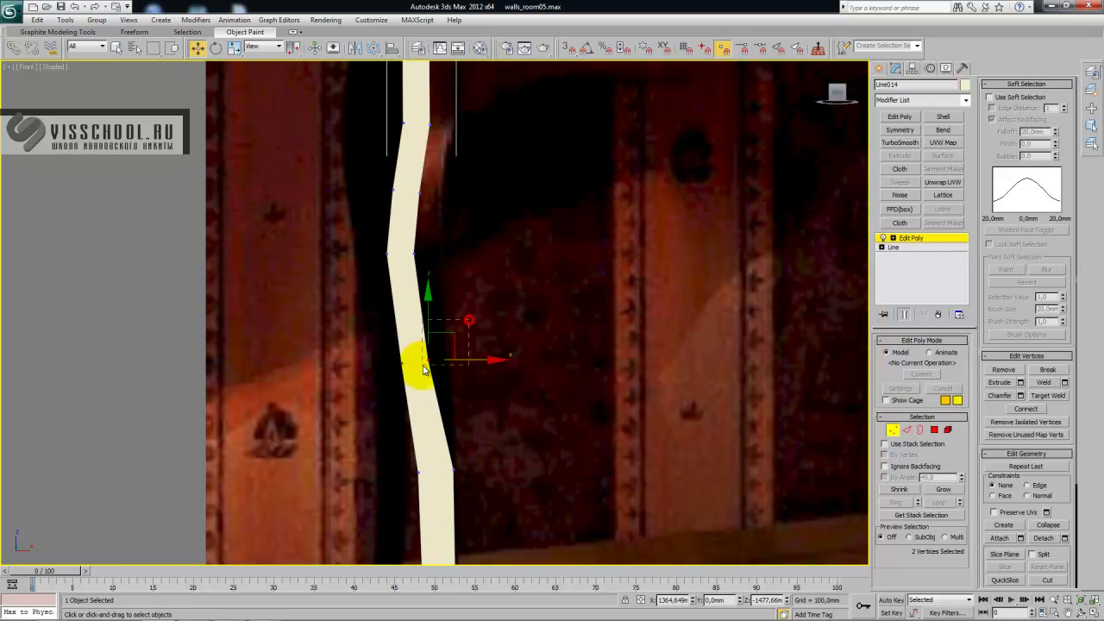
pyautogui.moveTo(473, 361); pyautogui.dragTo(490, 362)
pyautogui.moveTo(442, 234); pyautogui.dragTo(459, 314, button='middle')
pyautogui.click(433, 335)
pyautogui.moveTo(481, 334); pyautogui.dragTo(509, 337)
pyautogui.moveTo(524, 278); pyautogui.dragTo(515, 394, button='middle')
pyautogui.moveTo(464, 363); pyautogui.dragTo(482, 393)
pyautogui.moveTo(478, 306); pyautogui.dragTo(477, 343, button='middle')
pyautogui.click(433, 369)
pyautogui.moveTo(481, 360); pyautogui.dragTo(511, 365)
# - Move the right-hand vertices at the leg's top end outward about 32 mm along X to widen the upper block
pyautogui.scroll(2, 515, 290)
pyautogui.moveTo(513, 290); pyautogui.dragTo(530, 370, button='middle')
pyautogui.moveTo(463, 207); pyautogui.dragTo(413, 241)
pyautogui.moveTo(472, 226); pyautogui.dragTo(510, 231)
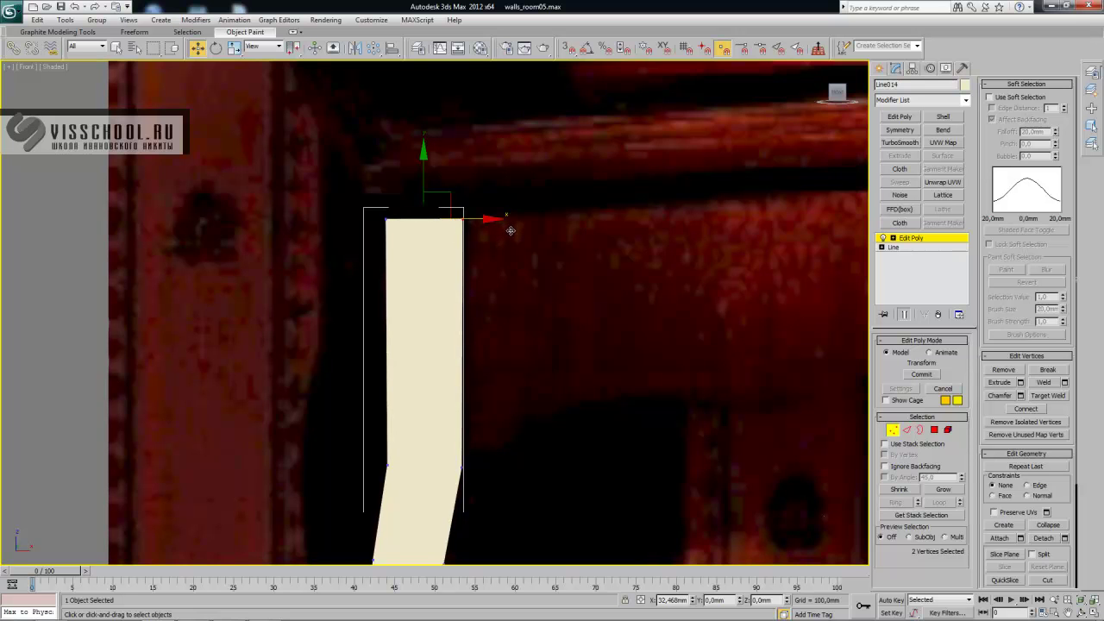
pyautogui.moveTo(513, 275); pyautogui.dragTo(523, 162, button='middle')
pyautogui.scroll(-2, 520, 207)
pyautogui.moveTo(493, 345); pyautogui.dragTo(488, 238, button='middle')
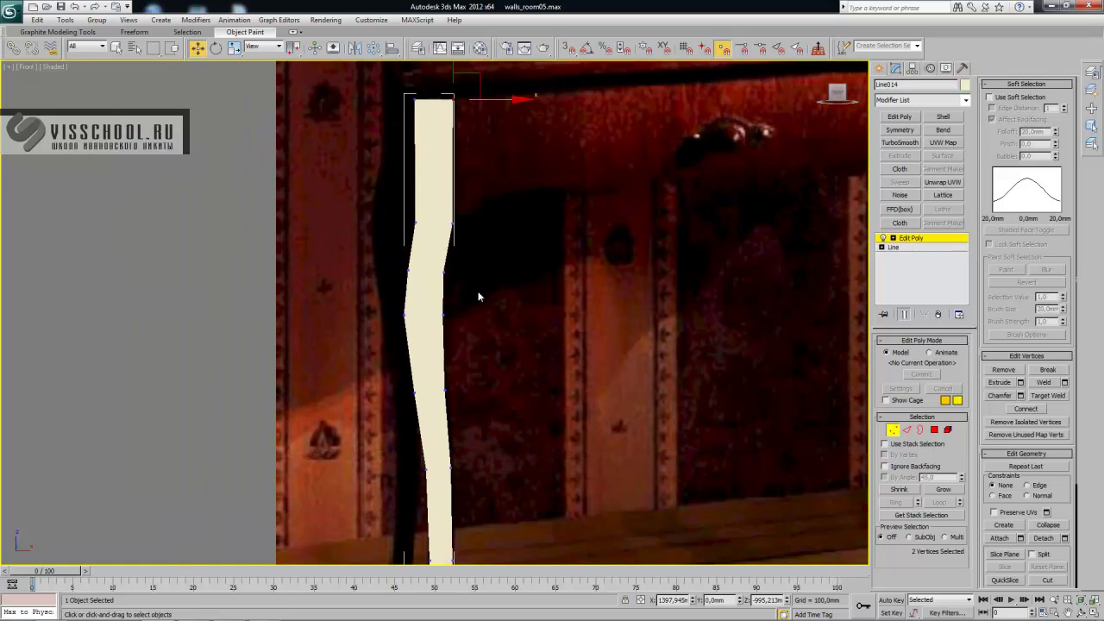
# - Connect the four vertical edges just below the knee and shift the new left-side vertices outward about 4.7 mm along X
pyautogui.moveTo(485, 281); pyautogui.dragTo(485, 217, button='middle')
pyautogui.scroll(1, 436, 263)
pyautogui.moveTo(431, 268); pyautogui.dragTo(431, 308, button='middle')
pyautogui.click(407, 295)
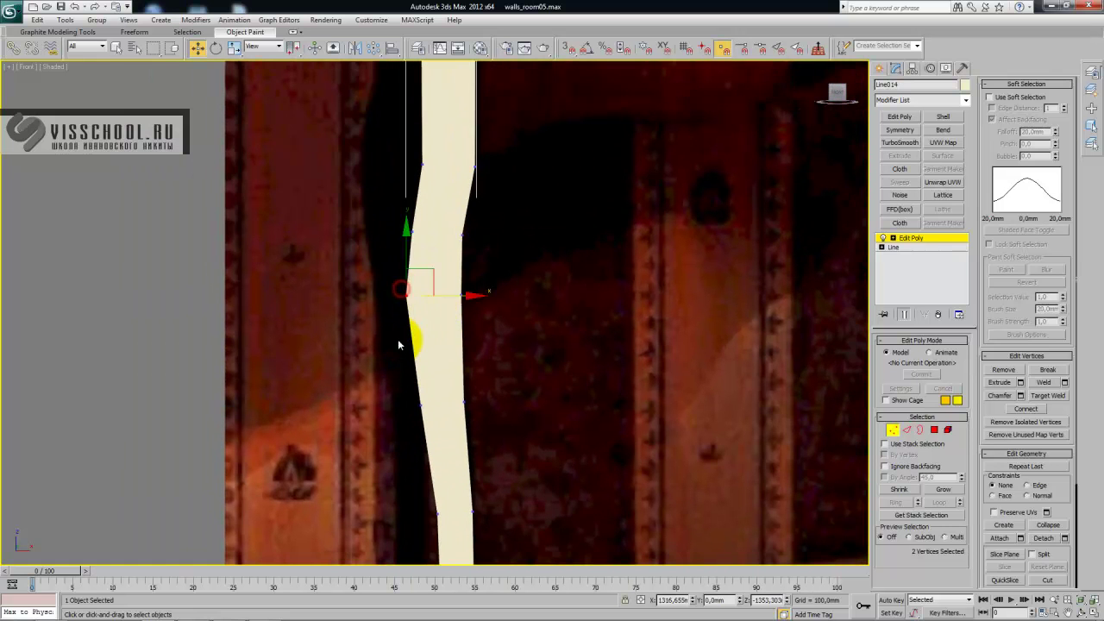
pyautogui.click(907, 429)
pyautogui.moveTo(504, 333); pyautogui.dragTo(394, 373)
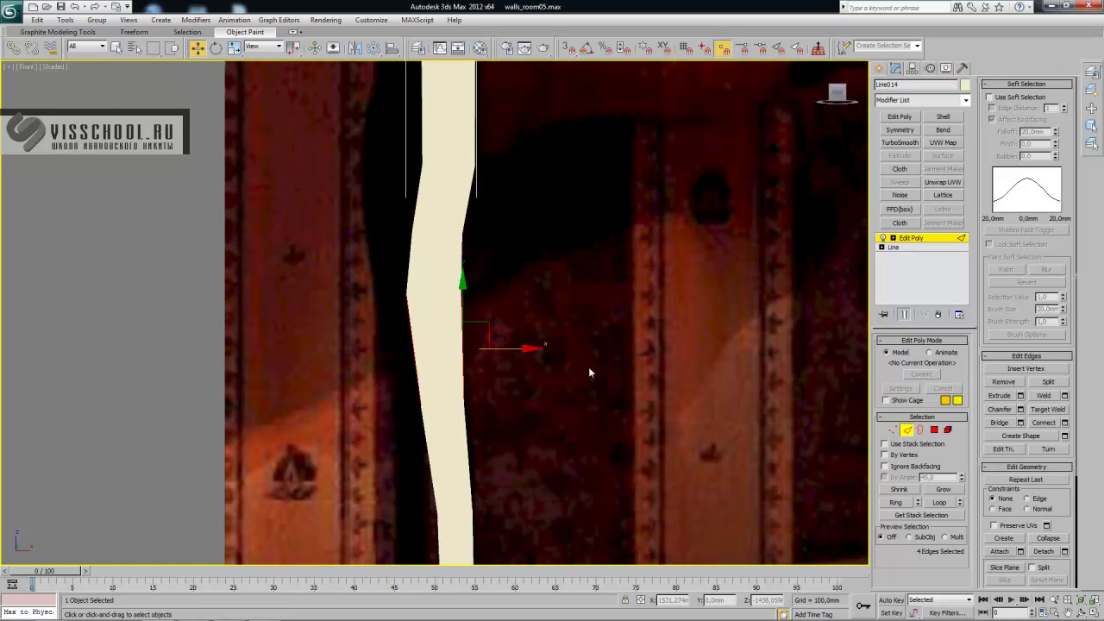
pyautogui.click(1044, 423)
pyautogui.click(423, 360)
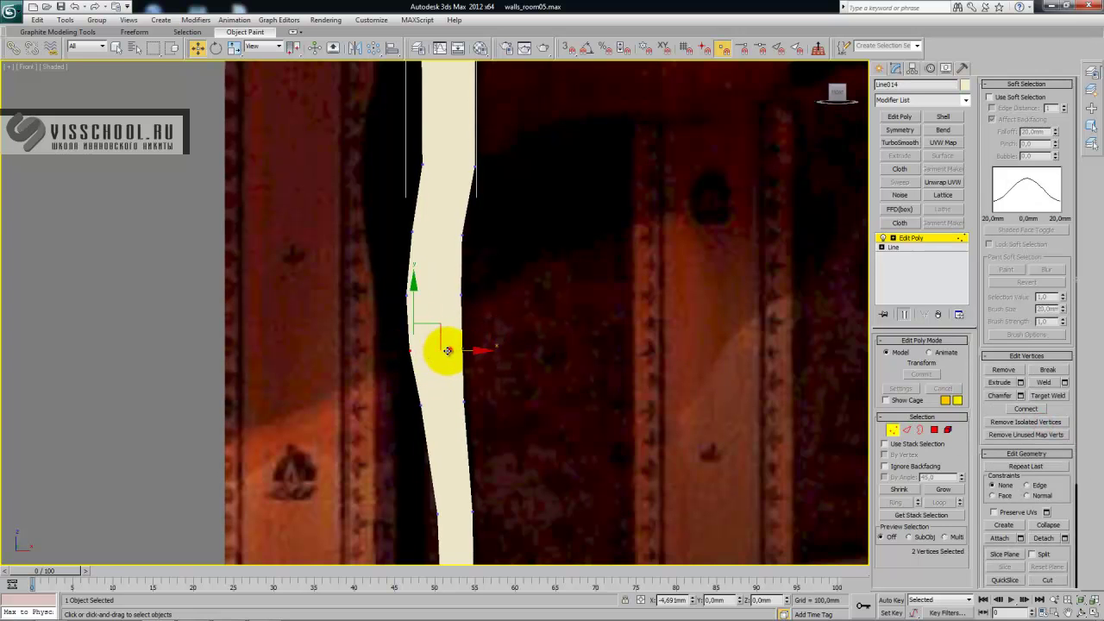
# - Adjust the vertices along the leg below the knee so its outline follows the reference leg
pyautogui.moveTo(446, 351); pyautogui.dragTo(456, 239, button='middle')
pyautogui.moveTo(456, 481)
pyautogui.mouseDown(button='middle')
pyautogui.moveTo(456, 296)
pyautogui.moveTo(453, 326)
pyautogui.mouseUp(button='middle')
pyautogui.moveTo(438, 230); pyautogui.dragTo(491, 261)
pyautogui.moveTo(421, 345); pyautogui.dragTo(484, 388)
pyautogui.moveTo(482, 391); pyautogui.dragTo(498, 240, button='middle')
pyautogui.moveTo(483, 307); pyautogui.dragTo(479, 326, button='middle')
pyautogui.moveTo(479, 382); pyautogui.dragTo(478, 451, button='middle')
pyautogui.moveTo(408, 459); pyautogui.dragTo(509, 518)
pyautogui.moveTo(465, 437); pyautogui.dragTo(465, 433, button='middle')
# - Shift the left and right vertices just below the leg's upper block along X to smooth the bend
pyautogui.moveTo(477, 339); pyautogui.dragTo(480, 430, button='middle')
pyautogui.moveTo(470, 239); pyautogui.dragTo(445, 476, button='middle')
pyautogui.moveTo(409, 250); pyautogui.dragTo(434, 372, button='middle')
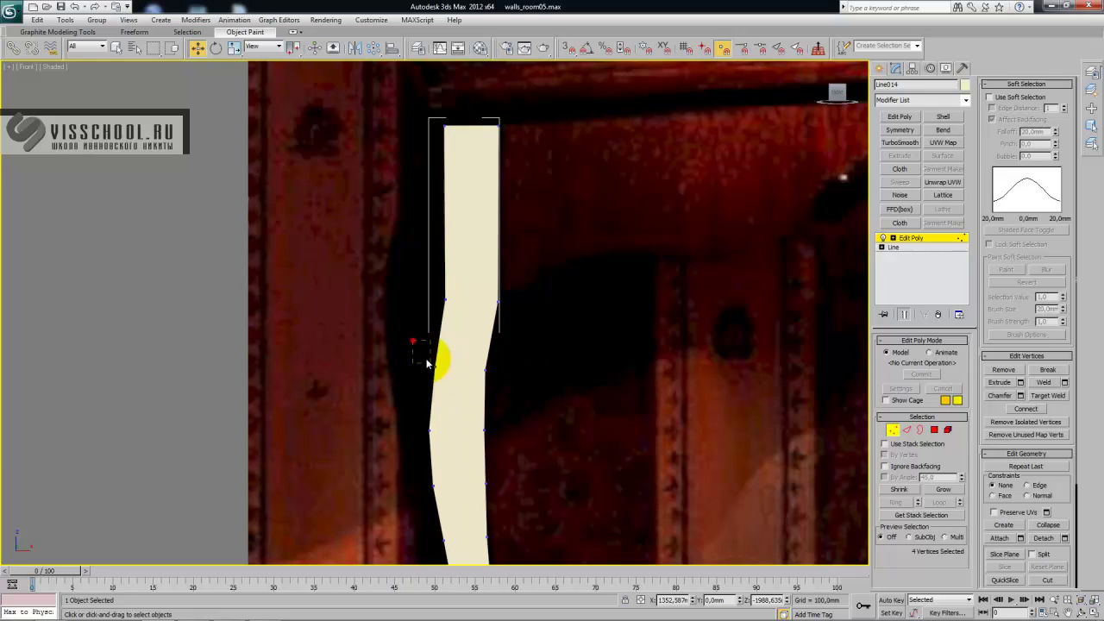
pyautogui.moveTo(412, 340); pyautogui.dragTo(474, 409)
pyautogui.moveTo(468, 370); pyautogui.dragTo(478, 370)
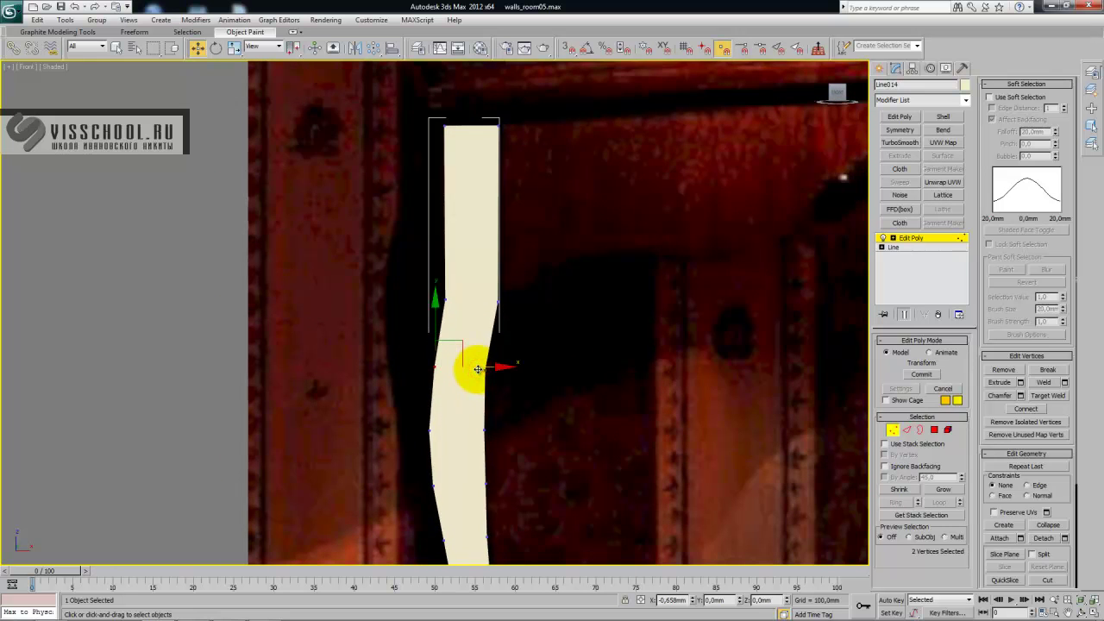
pyautogui.moveTo(459, 323); pyautogui.dragTo(460, 338, button='middle')
pyautogui.moveTo(426, 310); pyautogui.dragTo(472, 318)
pyautogui.moveTo(519, 378)
pyautogui.mouseDown()
pyautogui.moveTo(481, 424)
pyautogui.moveTo(518, 385)
pyautogui.mouseUp()
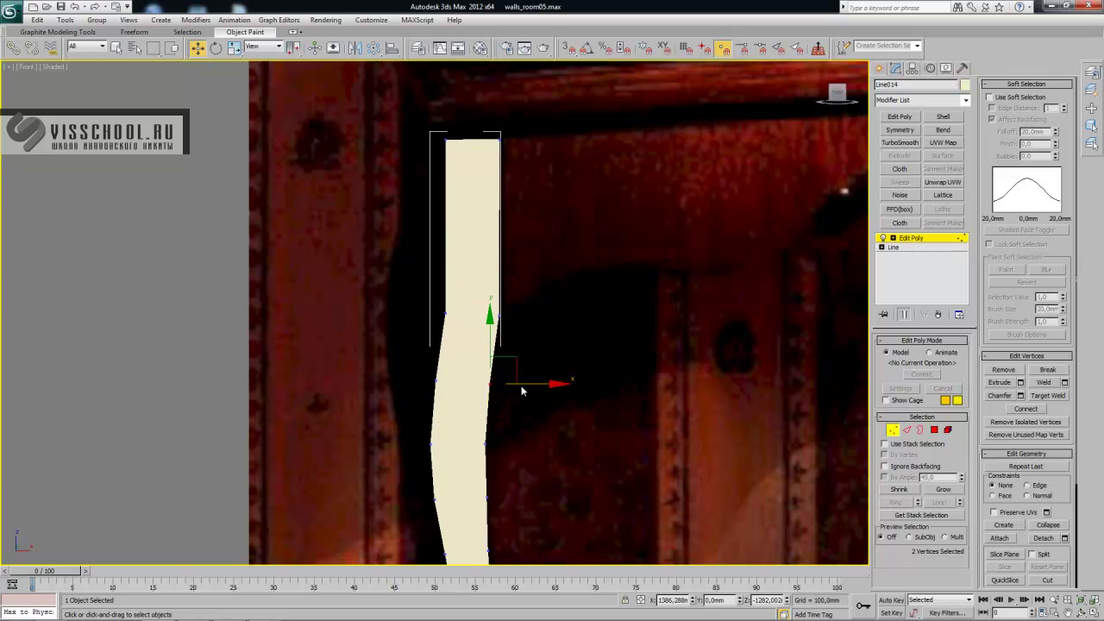
# - Leave vertex editing and examine the leg's shape and depth from several angles in the perspective view
pyautogui.moveTo(507, 484); pyautogui.dragTo(515, 255, button='middle')
pyautogui.scroll(-3, 515, 254)
pyautogui.moveTo(510, 319); pyautogui.dragTo(472, 342, button='middle')
pyautogui.scroll(1, 510, 283)
pyautogui.moveTo(459, 302); pyautogui.dragTo(478, 333, button='middle')
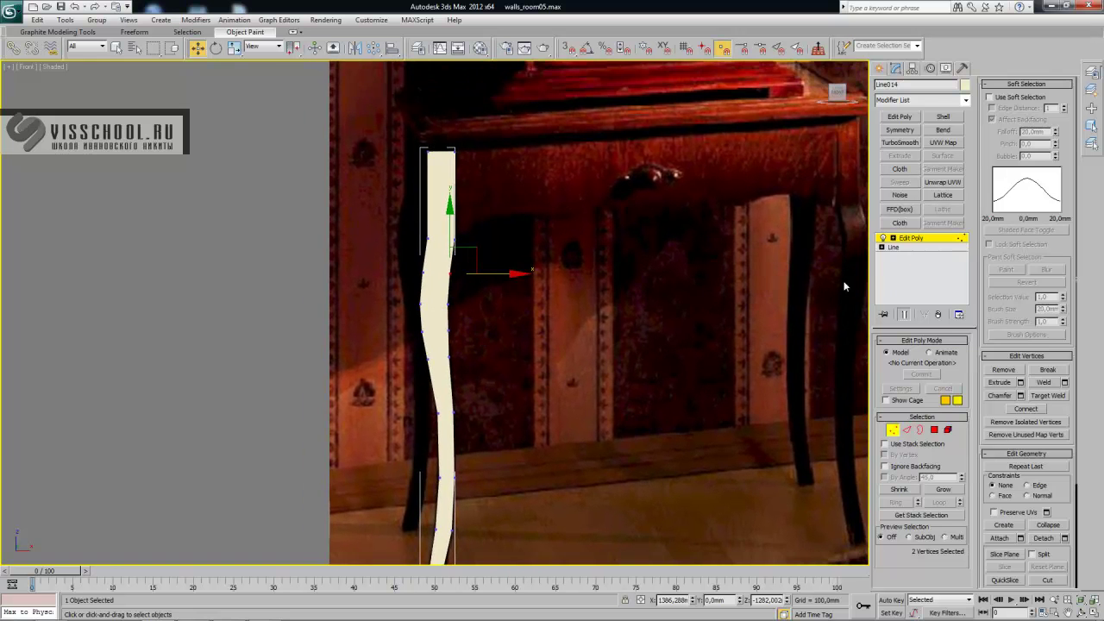
pyautogui.click(912, 239)
pyautogui.press('p')
pyautogui.press('z')
pyautogui.hotkey('ctrl', 'r')
pyautogui.moveTo(511, 264); pyautogui.dragTo(484, 261)
pyautogui.keyDown('alt'); pyautogui.moveTo(484, 261); pyautogui.dragTo(454, 301, button='middle'); pyautogui.keyUp('alt')
pyautogui.press('w')
pyautogui.moveTo(470, 296); pyautogui.dragTo(432, 318)
pyautogui.hotkey('ctrl', 'r')
pyautogui.moveTo(390, 246); pyautogui.dragTo(362, 266)
pyautogui.keyDown('alt'); pyautogui.moveTo(362, 265); pyautogui.dragTo(506, 331, button='middle'); pyautogui.keyUp('alt')
# - In the wireframe Left view, select the 20 vertices on one side of the leg and move them horizontally to thicken it
pyautogui.press('l')
pyautogui.press('z')
pyautogui.scroll(-10, 463, 279)
pyautogui.scroll(10, 445, 276)
pyautogui.moveTo(444, 275)
pyautogui.mouseDown(button='middle')
pyautogui.moveTo(458, 299)
pyautogui.moveTo(441, 244)
pyautogui.moveTo(467, 387)
pyautogui.moveTo(442, 312)
pyautogui.moveTo(439, 249)
pyautogui.mouseUp(button='middle')
pyautogui.press('F3')
pyautogui.press('1')
pyautogui.press('w')
pyautogui.moveTo(429, 145); pyautogui.dragTo(381, 481)
pyautogui.scroll(2, 392, 341)
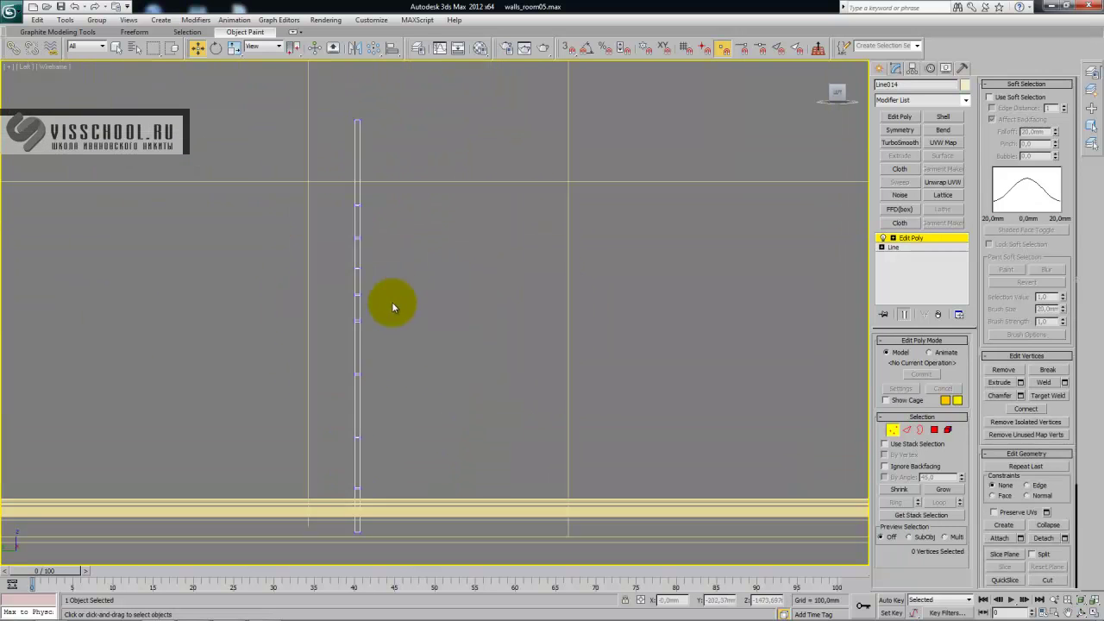
pyautogui.moveTo(405, 82); pyautogui.dragTo(353, 514)
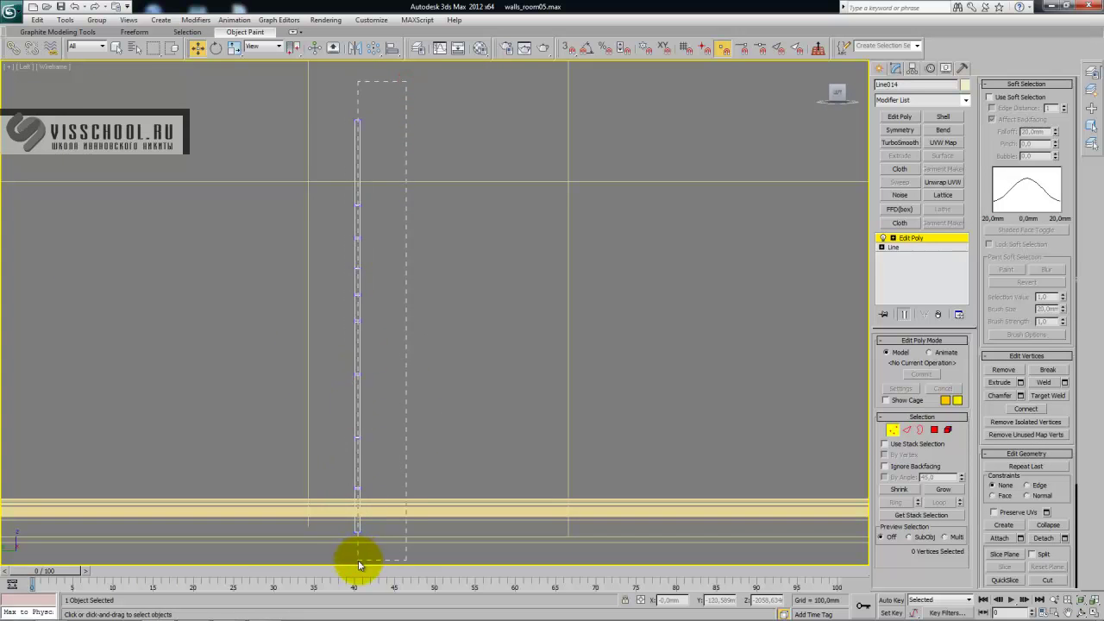
pyautogui.moveTo(414, 323); pyautogui.dragTo(431, 336)
# - Return to the shaded perspective view and move the whole leg about 242 mm along negative Y, away from the reference image
pyautogui.press('p')
pyautogui.keyDown('alt'); pyautogui.moveTo(431, 333); pyautogui.dragTo(426, 295, button='middle'); pyautogui.keyUp('alt')
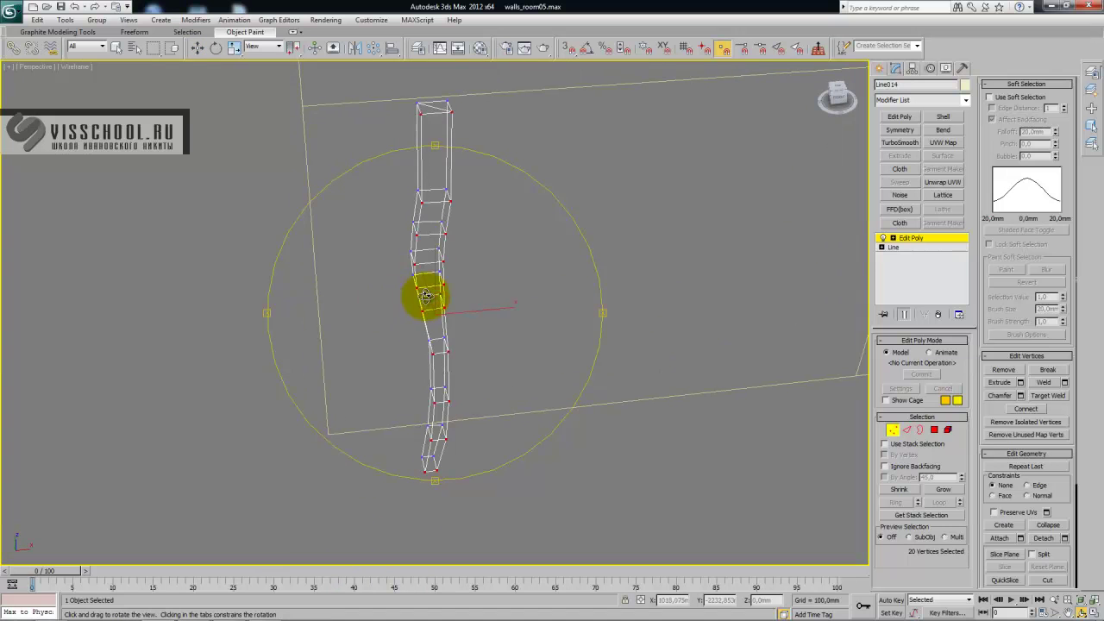
pyautogui.moveTo(490, 331)
pyautogui.mouseDown()
pyautogui.moveTo(465, 367)
pyautogui.moveTo(491, 266)
pyautogui.moveTo(391, 280)
pyautogui.mouseUp()
pyautogui.press('F3')
pyautogui.keyDown('alt'); pyautogui.moveTo(391, 279); pyautogui.dragTo(535, 292, button='middle'); pyautogui.keyUp('alt')
pyautogui.click(912, 238)
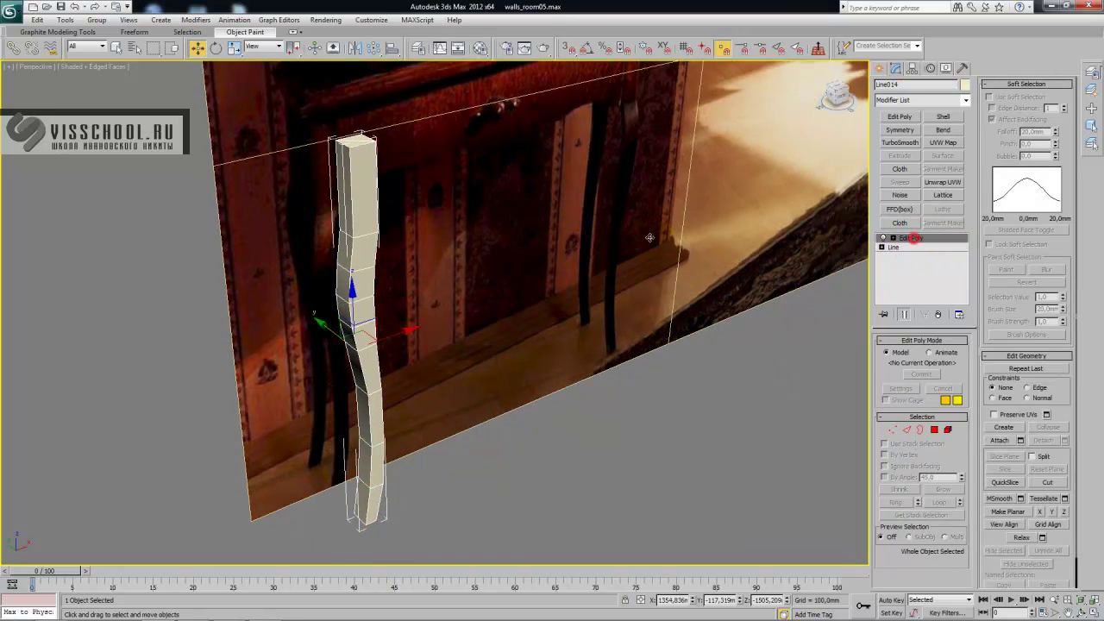
pyautogui.moveTo(329, 325); pyautogui.dragTo(373, 374)
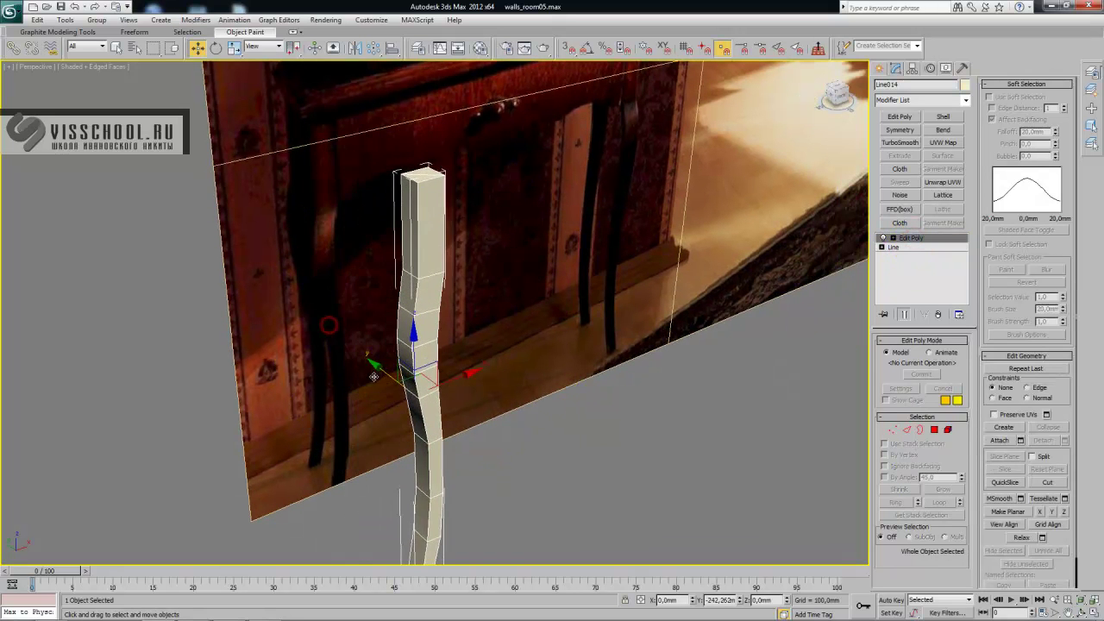
pyautogui.moveTo(458, 350); pyautogui.dragTo(398, 207, button='middle')
# - Apply TurboSmooth to the leg and inspect the smoothed shape from several angles
pyautogui.moveTo(410, 256)
pyautogui.keyDown('alt'); pyautogui.mouseDown(button='middle')
pyautogui.moveTo(402, 271)
pyautogui.moveTo(417, 270)
pyautogui.mouseUp(button='middle'); pyautogui.keyUp('alt')
pyautogui.keyDown('alt'); pyautogui.moveTo(415, 387); pyautogui.dragTo(621, 327, button='middle'); pyautogui.keyUp('alt')
pyautogui.keyDown('alt'); pyautogui.moveTo(570, 244); pyautogui.dragTo(499, 273, button='middle'); pyautogui.keyUp('alt')
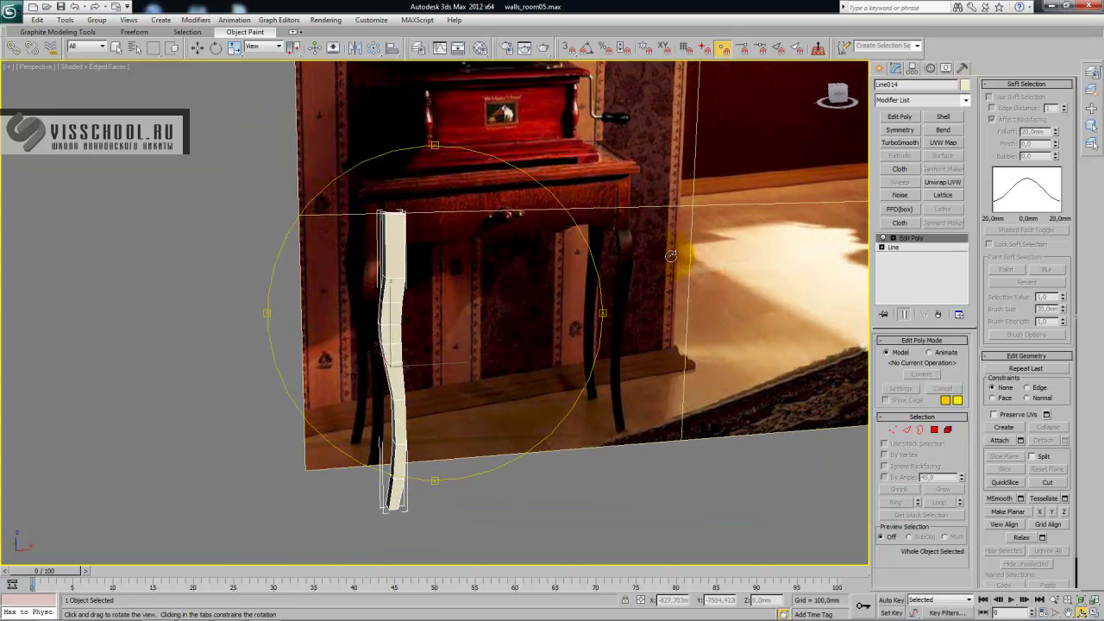
pyautogui.click(900, 142)
pyautogui.keyDown('alt'); pyautogui.moveTo(479, 252); pyautogui.dragTo(508, 271, button='middle'); pyautogui.keyUp('alt')
pyautogui.scroll(3, 434, 271)
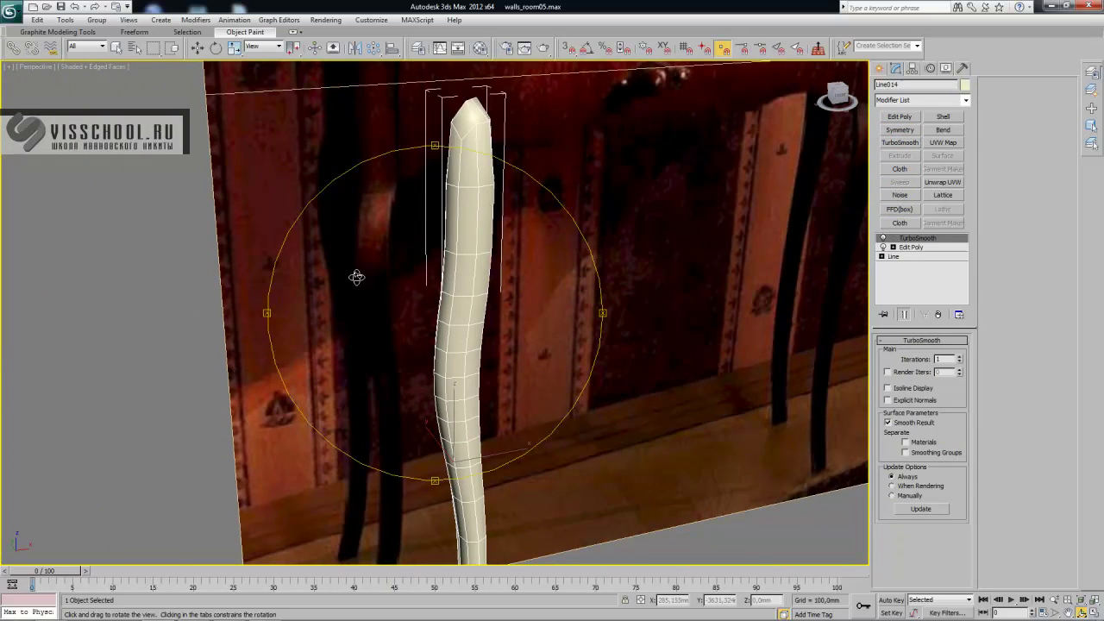
pyautogui.keyDown('alt'); pyautogui.moveTo(475, 335); pyautogui.dragTo(462, 215, button='middle'); pyautogui.keyUp('alt')
pyautogui.keyDown('alt'); pyautogui.moveTo(432, 255); pyautogui.dragTo(399, 203, button='middle'); pyautogui.keyUp('alt')
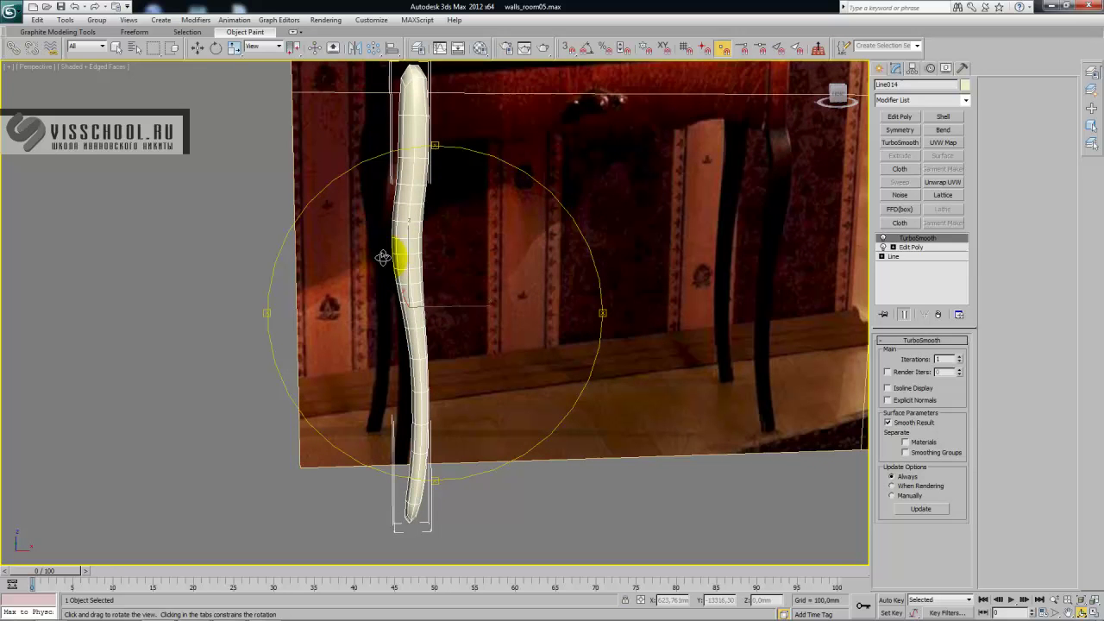
pyautogui.keyDown('alt'); pyautogui.moveTo(431, 315); pyautogui.dragTo(427, 301, button='middle'); pyautogui.keyUp('alt')
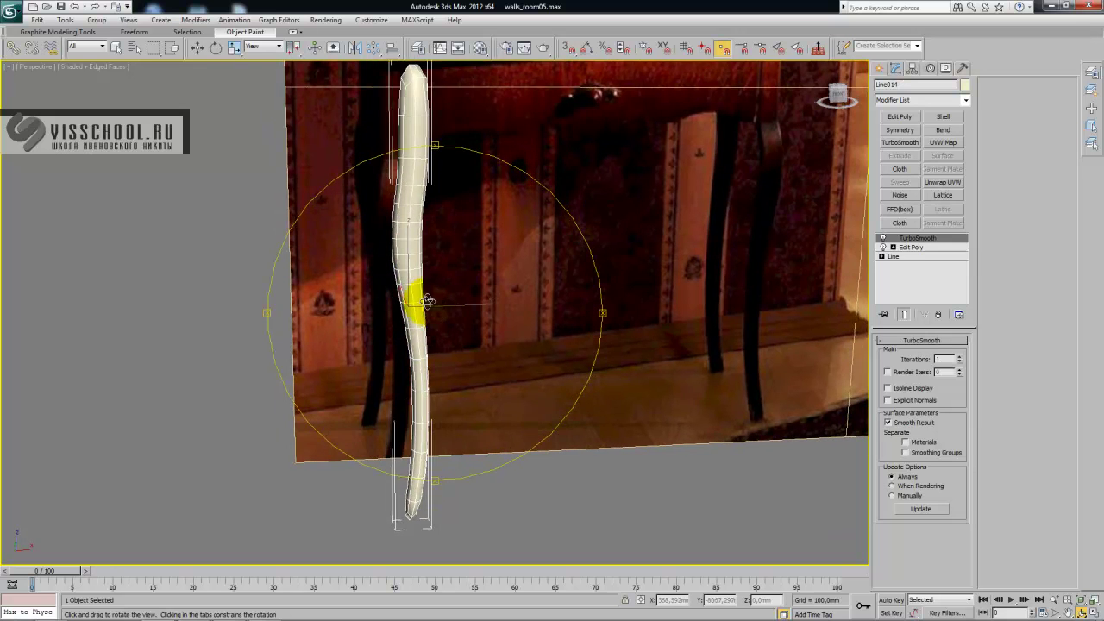
# - Delete the TurboSmooth modifier from the leg
pyautogui.click(921, 249)
pyautogui.rightClick(921, 239)
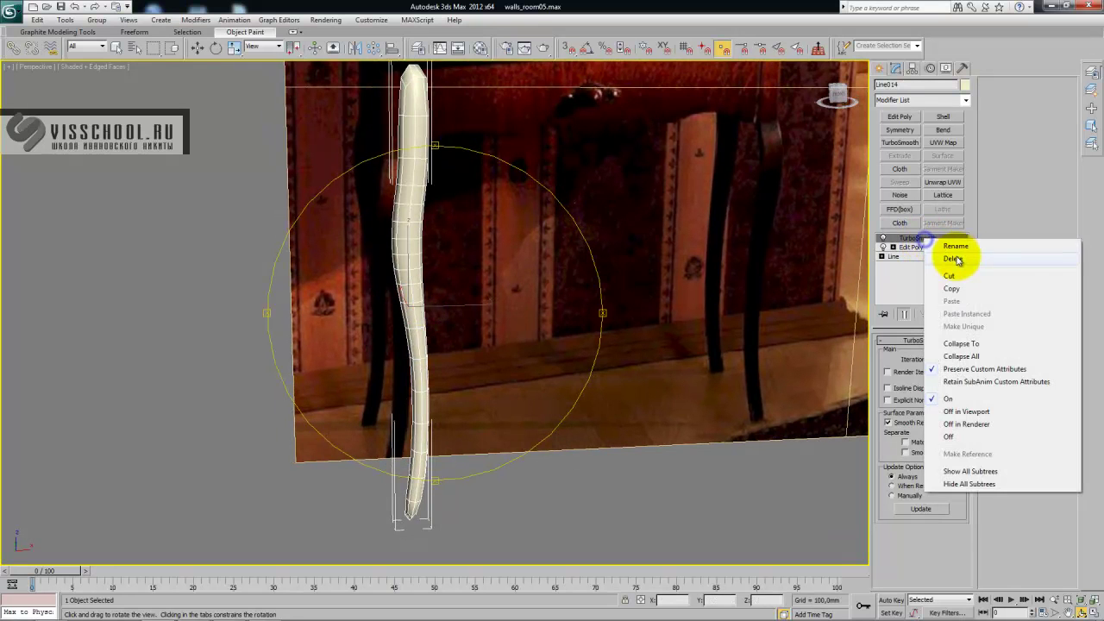
pyautogui.click(944, 258)
# - In the Front view, connect the foot segment's four vertical edges with 1 segment, pinch 11 and slide -84, near the leg's lower end
pyautogui.moveTo(436, 318); pyautogui.dragTo(452, 316)
pyautogui.press('f')
pyautogui.press('z')
pyautogui.moveTo(454, 348); pyautogui.dragTo(437, 190, button='middle')
pyautogui.scroll(5, 409, 328)
pyautogui.moveTo(409, 328); pyautogui.dragTo(441, 236, button='middle')
pyautogui.press('2')
pyautogui.press('w')
pyautogui.moveTo(363, 287); pyautogui.dragTo(500, 313)
pyautogui.moveTo(422, 242); pyautogui.dragTo(431, 291, button='middle')
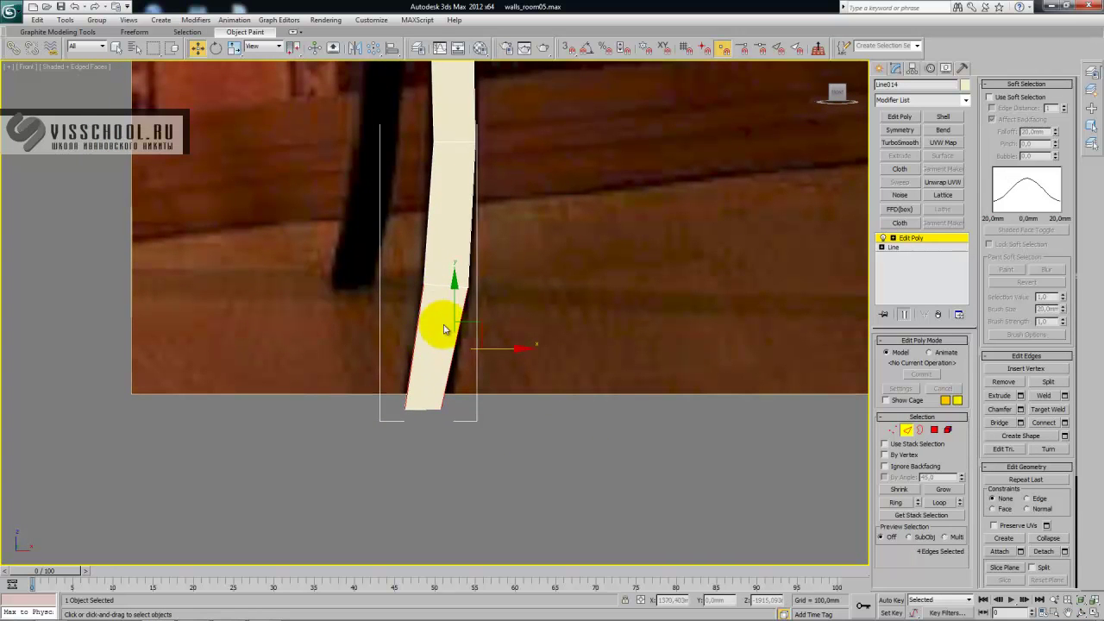
pyautogui.moveTo(397, 333); pyautogui.dragTo(400, 347, button='middle')
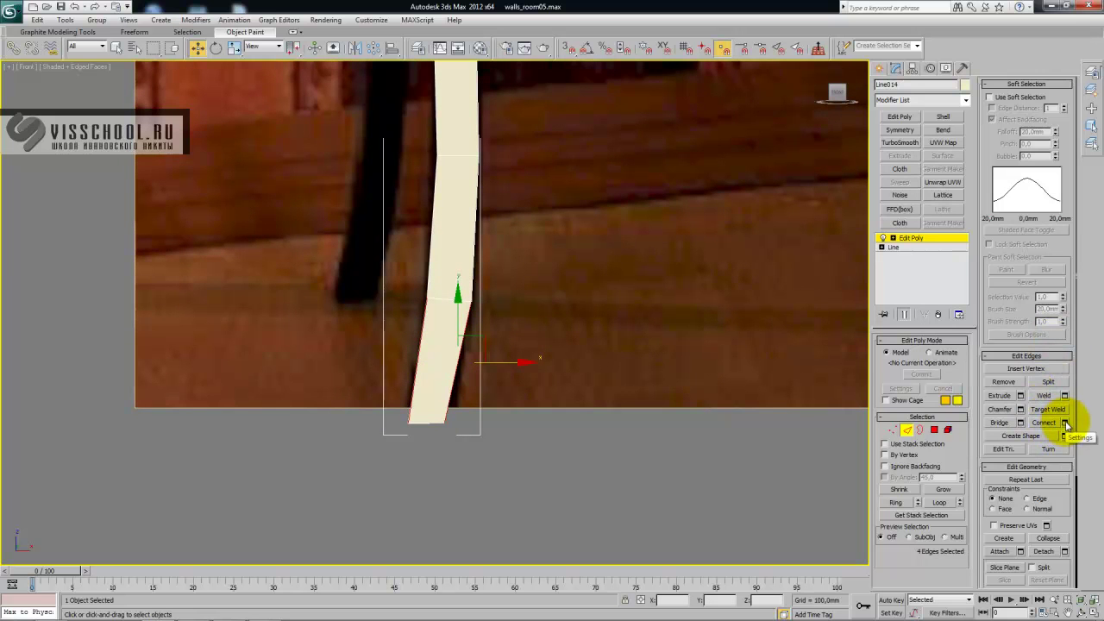
pyautogui.click(1066, 423)
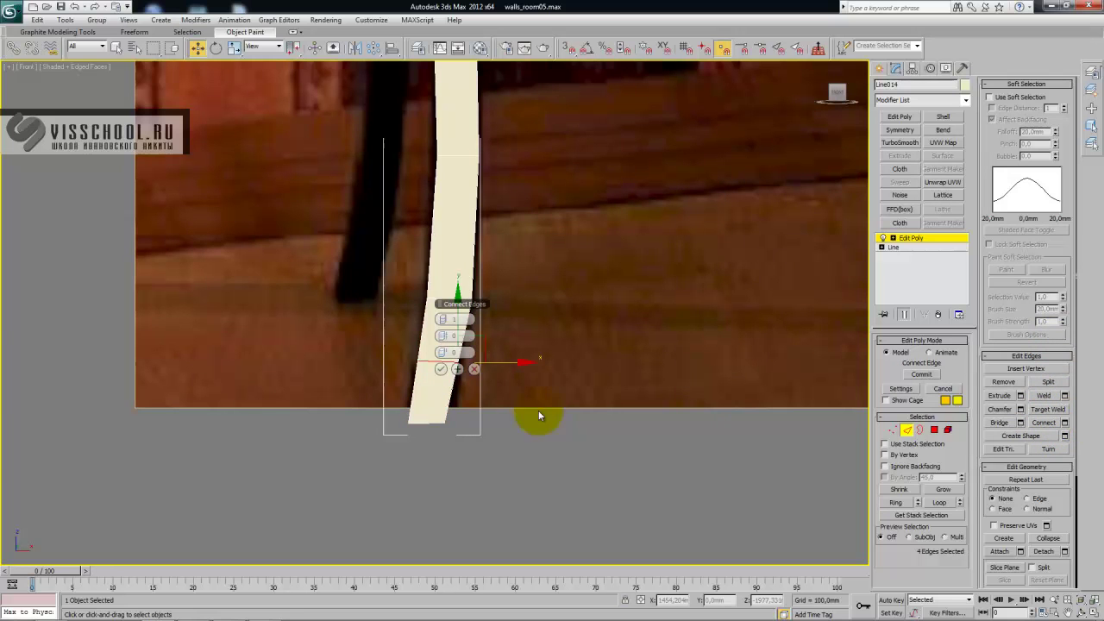
pyautogui.click(444, 355)
pyautogui.moveTo(479, 342); pyautogui.dragTo(417, 355)
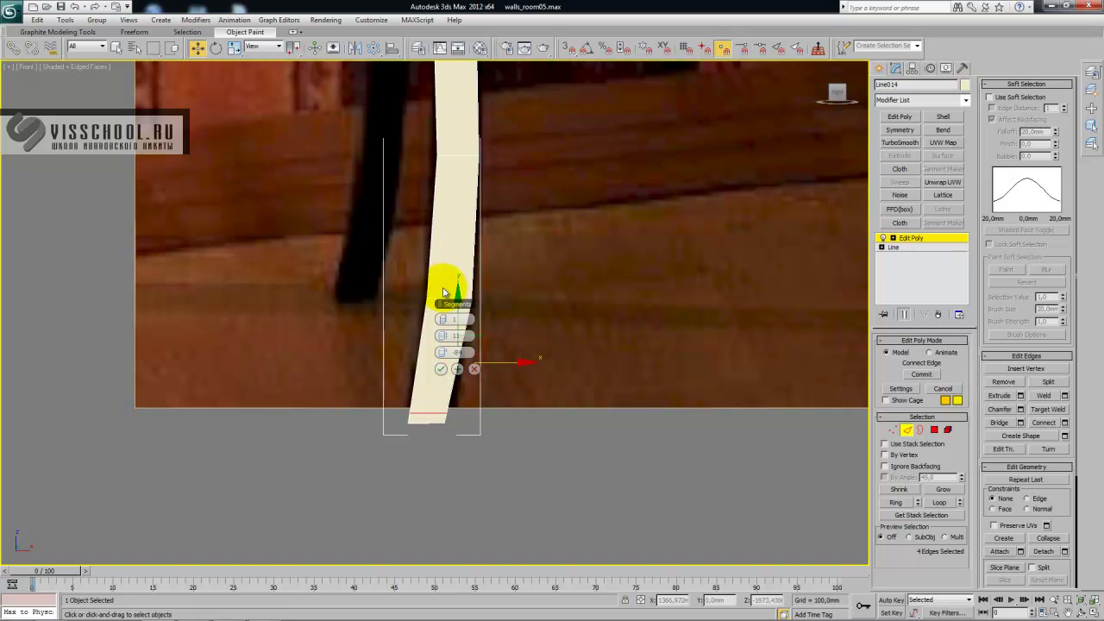
pyautogui.moveTo(538, 289); pyautogui.dragTo(530, 304, button='middle')
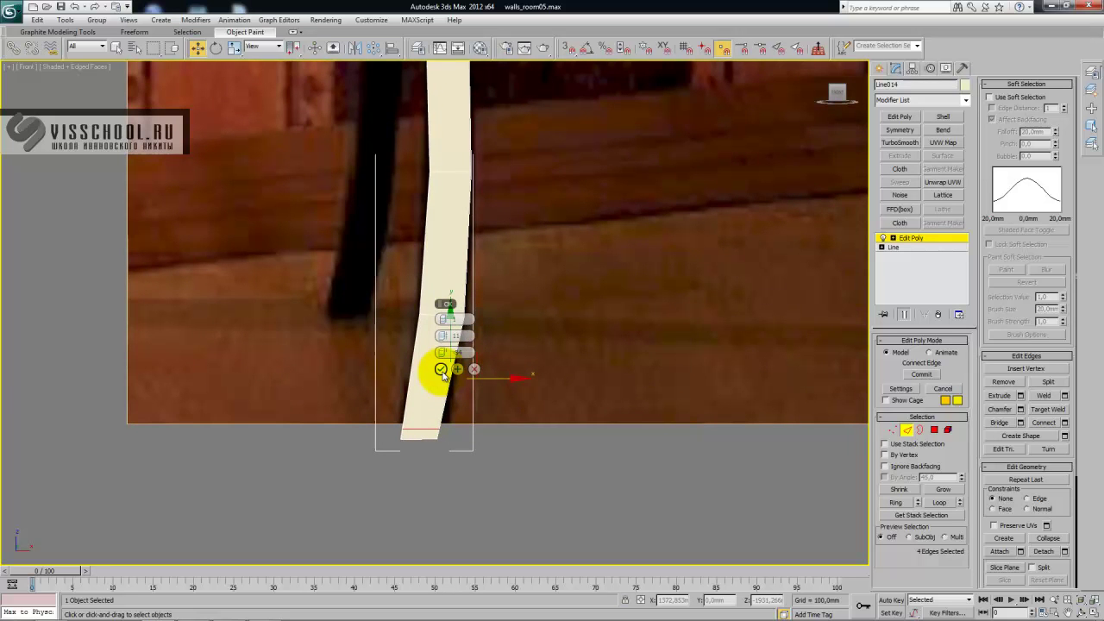
pyautogui.click(442, 371)
# - Move the two right-hand vertices at the leg's top end vertically to level the top edge
pyautogui.moveTo(463, 239); pyautogui.dragTo(469, 483, button='middle')
pyautogui.scroll(1, 458, 261)
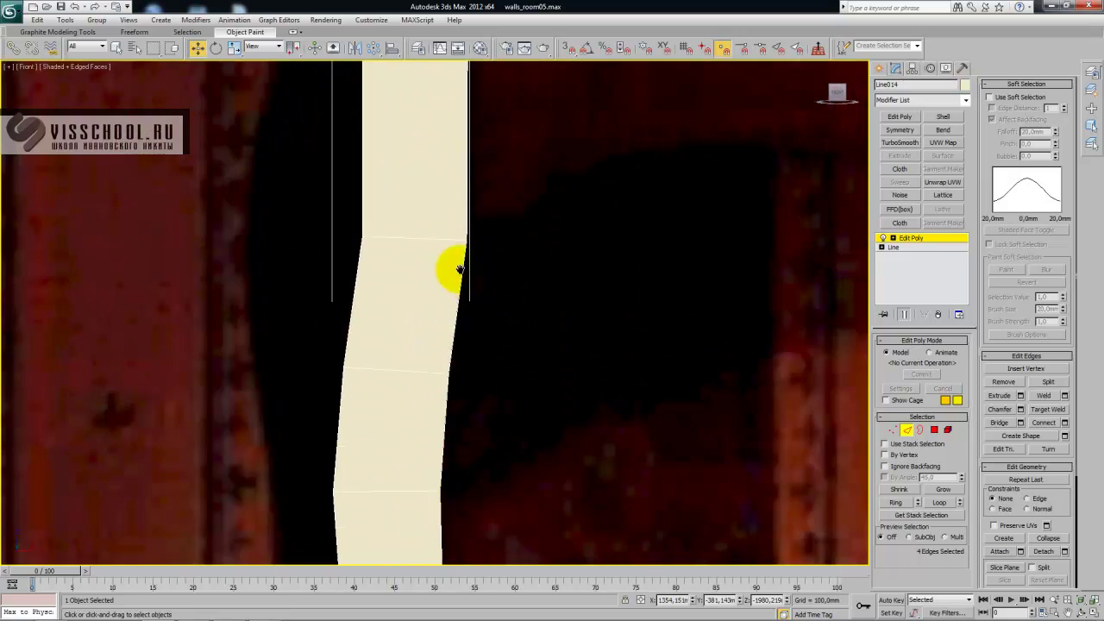
pyautogui.scroll(-2, 458, 262)
pyautogui.moveTo(455, 276); pyautogui.dragTo(439, 388, button='middle')
pyautogui.moveTo(453, 306); pyautogui.dragTo(449, 372, button='middle')
pyautogui.moveTo(471, 285); pyautogui.dragTo(446, 306, button='middle')
pyautogui.press('1')
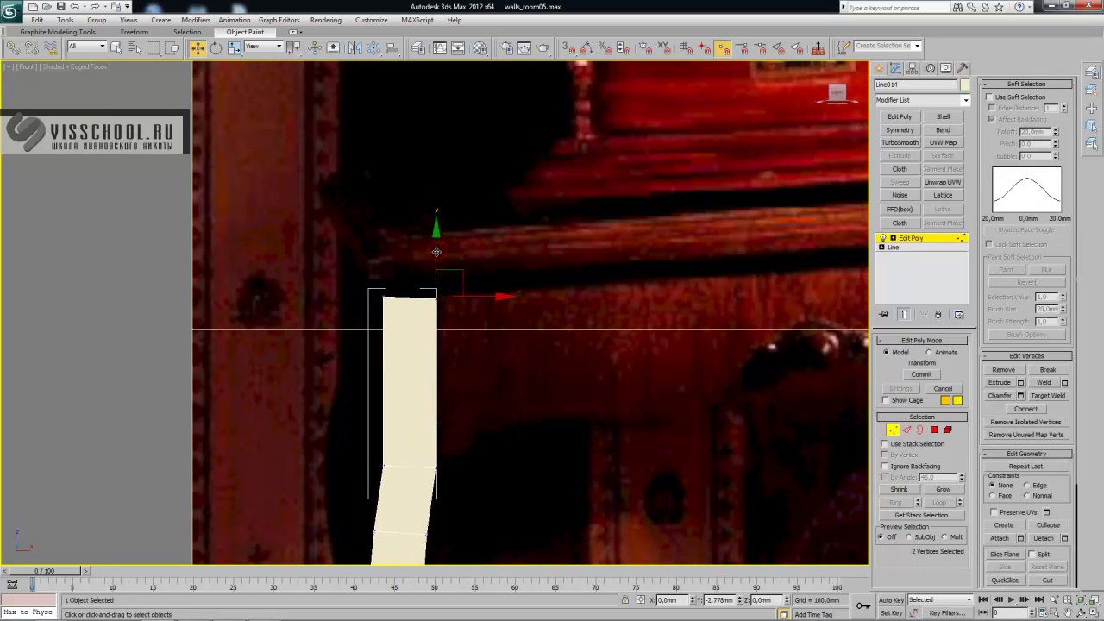
pyautogui.moveTo(437, 251); pyautogui.dragTo(437, 252)
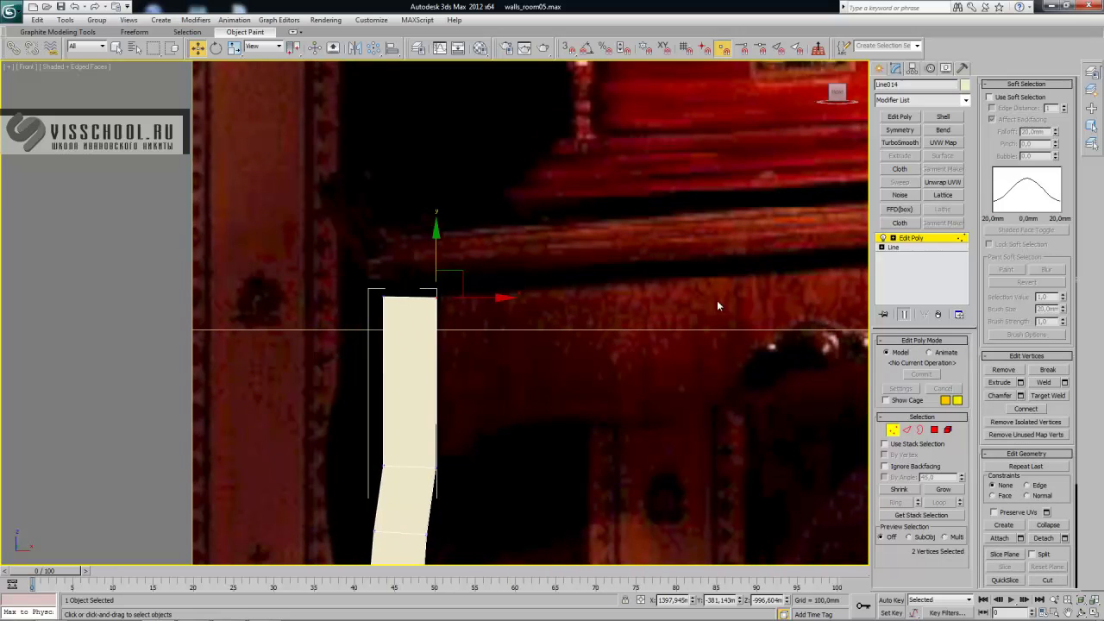
pyautogui.moveTo(562, 279); pyautogui.dragTo(385, 272, button='middle')
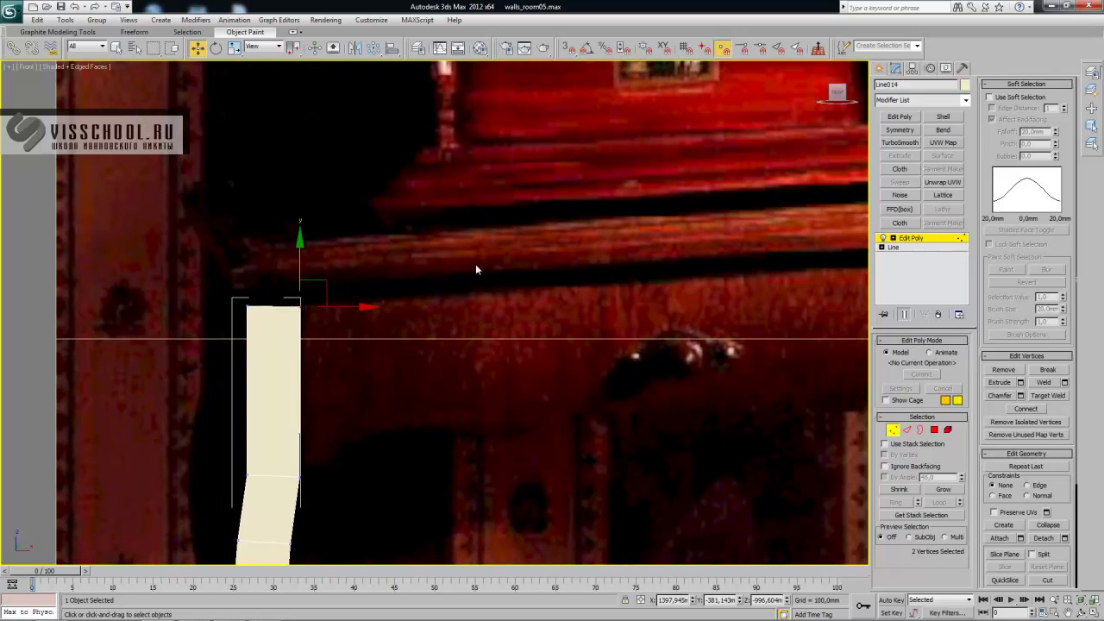
pyautogui.moveTo(442, 320); pyautogui.dragTo(480, 277, button='middle')
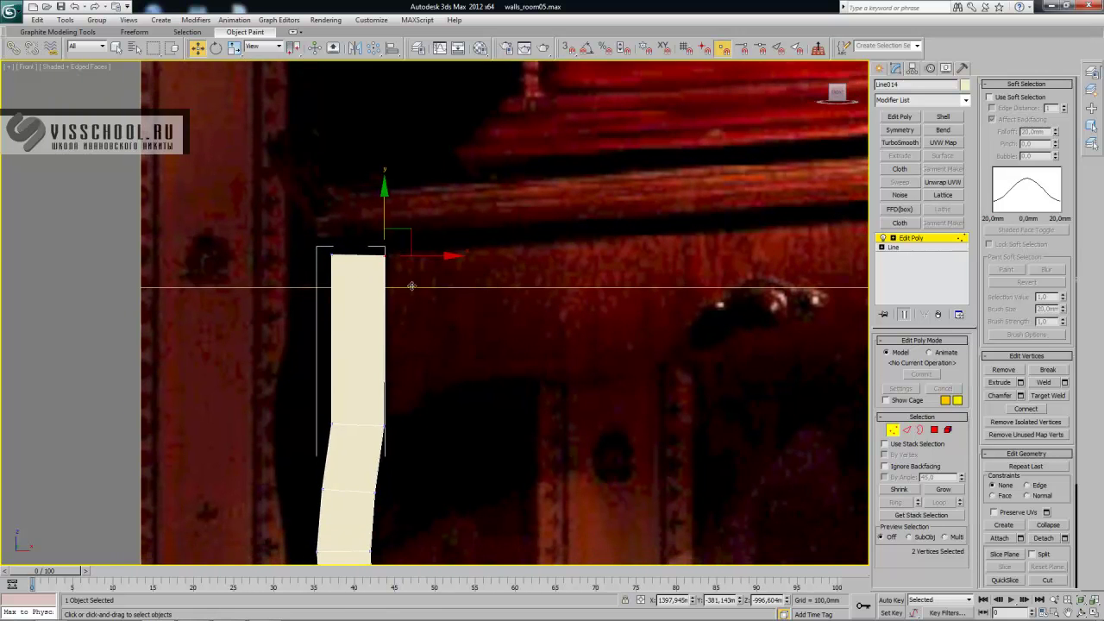
pyautogui.scroll(3, 396, 228)
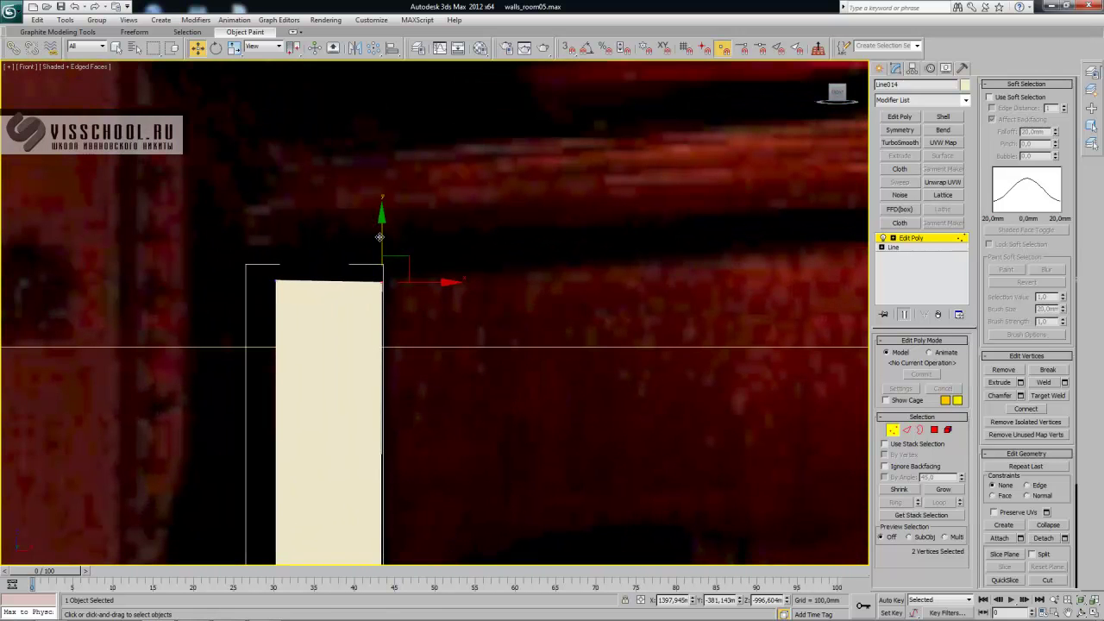
pyautogui.moveTo(380, 234); pyautogui.dragTo(382, 229)
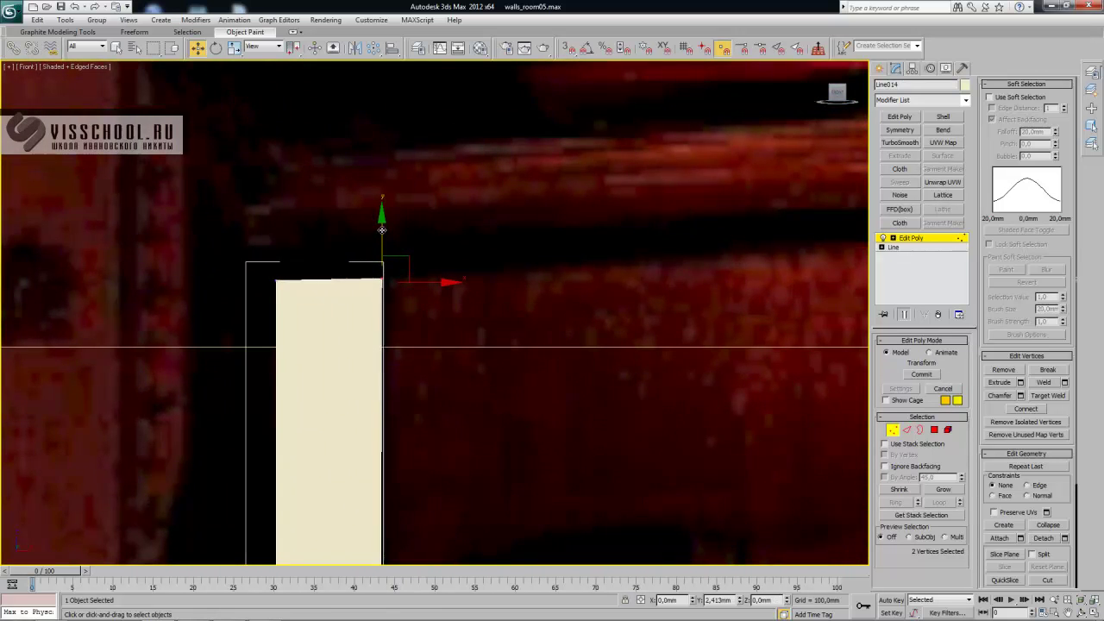
pyautogui.scroll(-4, 445, 169)
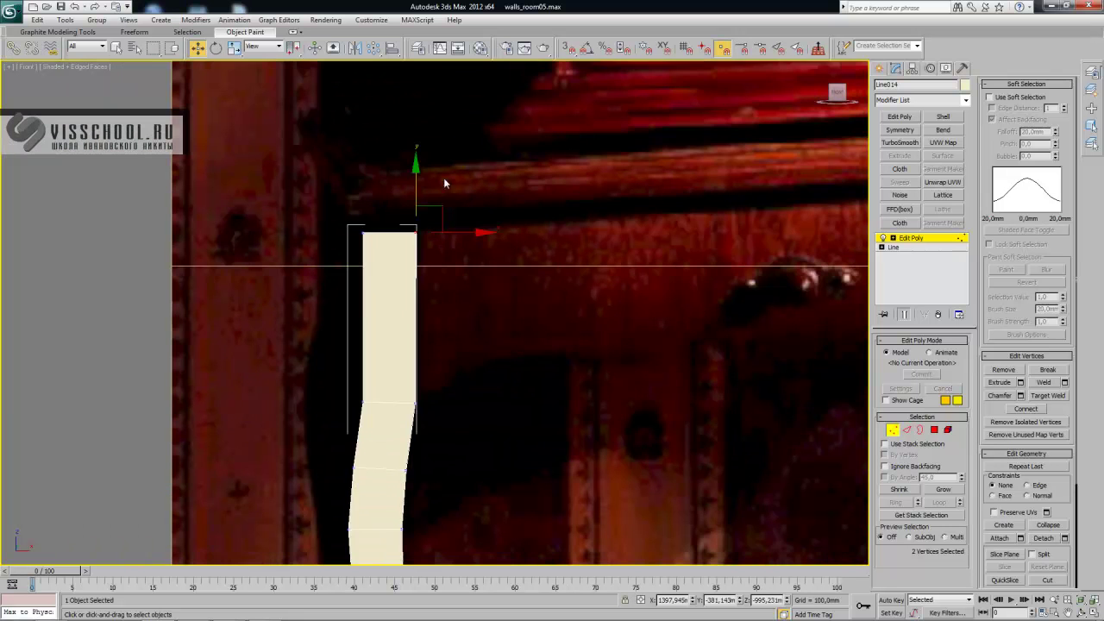
# - Select the ten polygons of the leg's front face and move them about 1.4 mm along negative Y
pyautogui.moveTo(482, 299); pyautogui.dragTo(462, 171, button='middle')
pyautogui.moveTo(433, 322); pyautogui.dragTo(455, 138, button='middle')
pyautogui.moveTo(441, 271); pyautogui.dragTo(503, 358, button='middle')
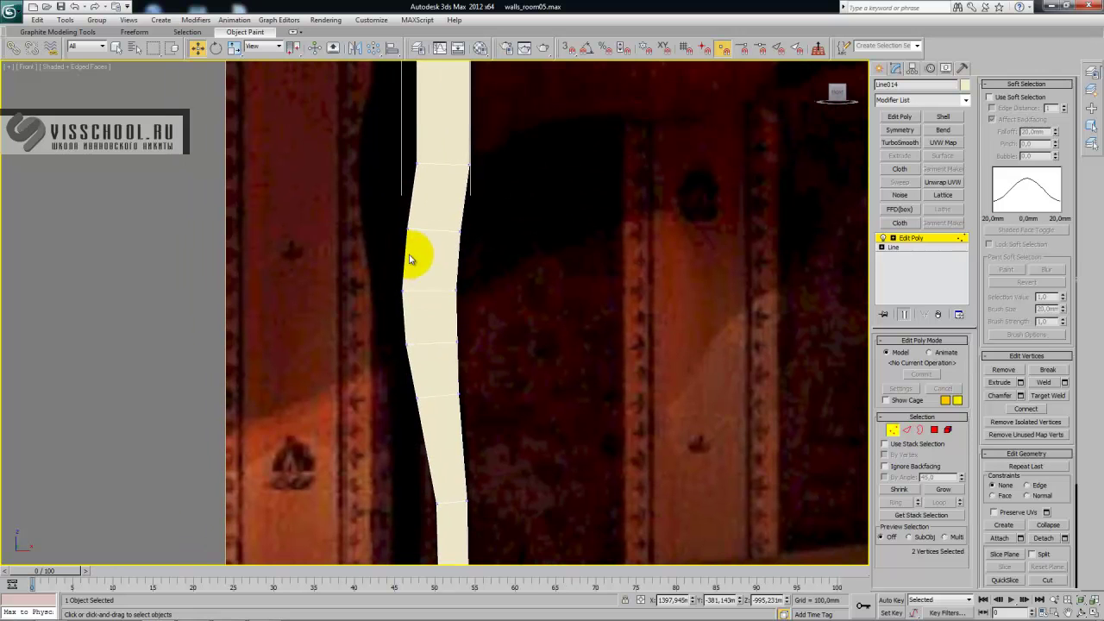
pyautogui.click(907, 430)
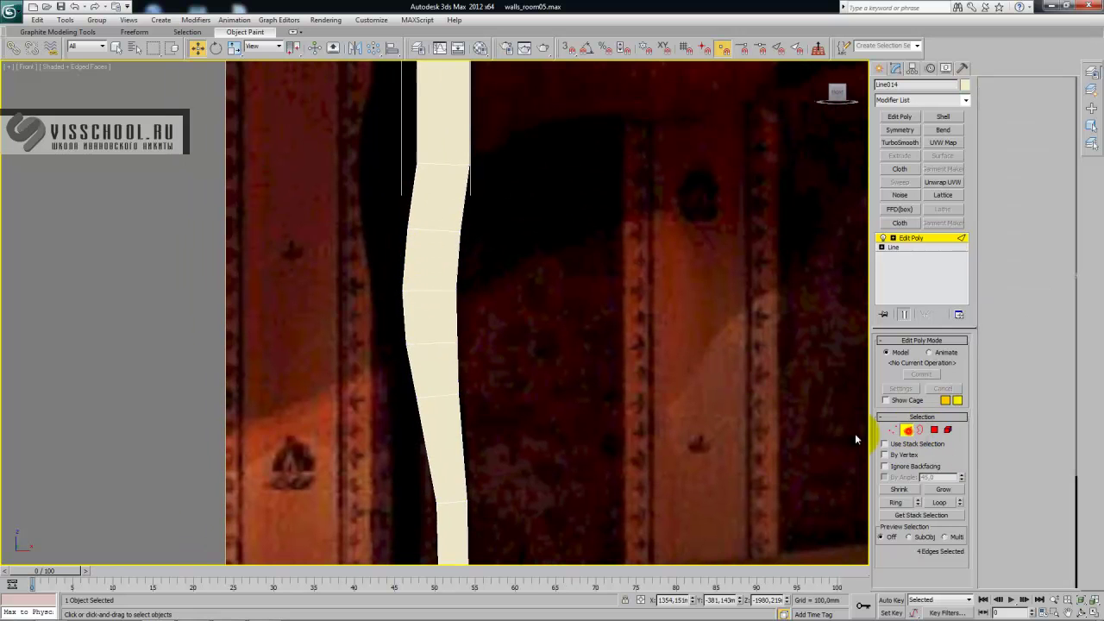
pyautogui.moveTo(405, 246)
pyautogui.keyDown('alt'); pyautogui.mouseDown(button='middle')
pyautogui.moveTo(506, 335)
pyautogui.moveTo(448, 305)
pyautogui.moveTo(368, 297)
pyautogui.moveTo(306, 319)
pyautogui.moveTo(296, 308)
pyautogui.moveTo(369, 306)
pyautogui.moveTo(432, 285)
pyautogui.moveTo(429, 172)
pyautogui.moveTo(407, 259)
pyautogui.moveTo(424, 239)
pyautogui.mouseUp(button='middle'); pyautogui.keyUp('alt')
pyautogui.press('1')
pyautogui.press('w')
pyautogui.press('4')
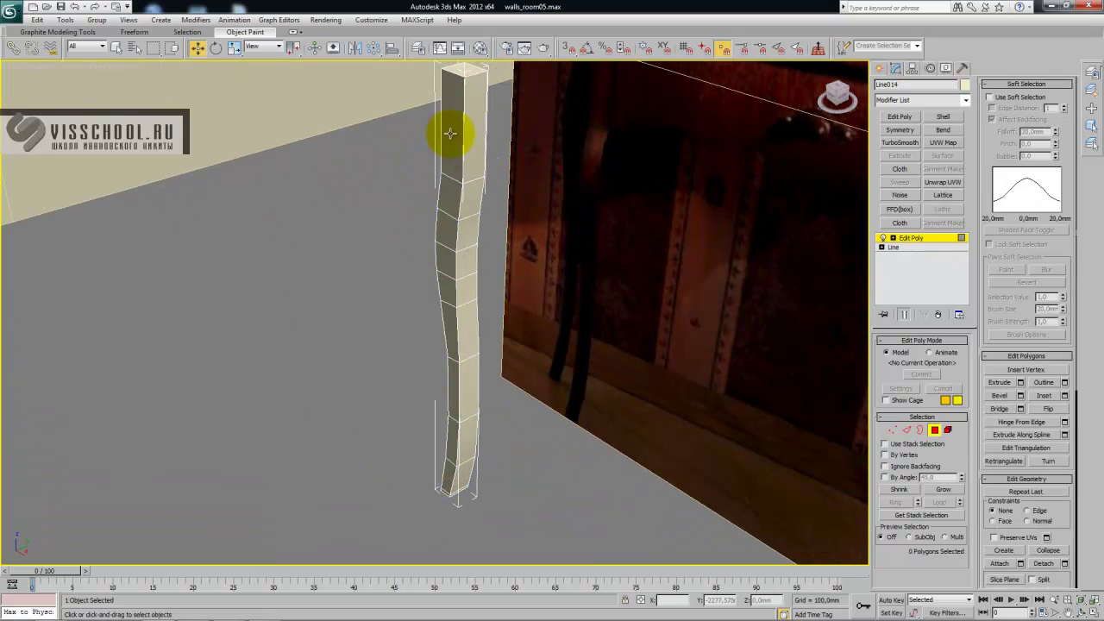
pyautogui.click(447, 140)
pyautogui.keyDown('ctrl'); pyautogui.click(450, 198); pyautogui.keyUp('ctrl')
pyautogui.keyDown('ctrl'); pyautogui.click(443, 234); pyautogui.keyUp('ctrl')
pyautogui.keyDown('ctrl'); pyautogui.click(444, 268); pyautogui.keyUp('ctrl')
pyautogui.keyDown('ctrl'); pyautogui.click(447, 304); pyautogui.keyUp('ctrl')
pyautogui.moveTo(447, 303); pyautogui.dragTo(449, 479)
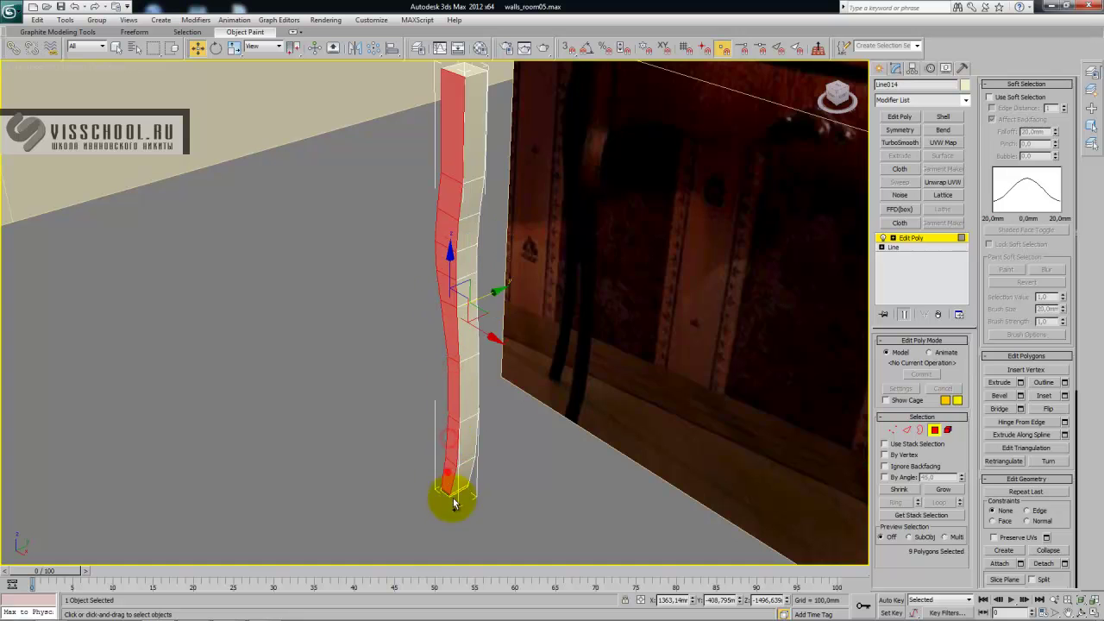
pyautogui.scroll(4, 447, 465)
pyautogui.moveTo(444, 439); pyautogui.dragTo(429, 315, button='middle')
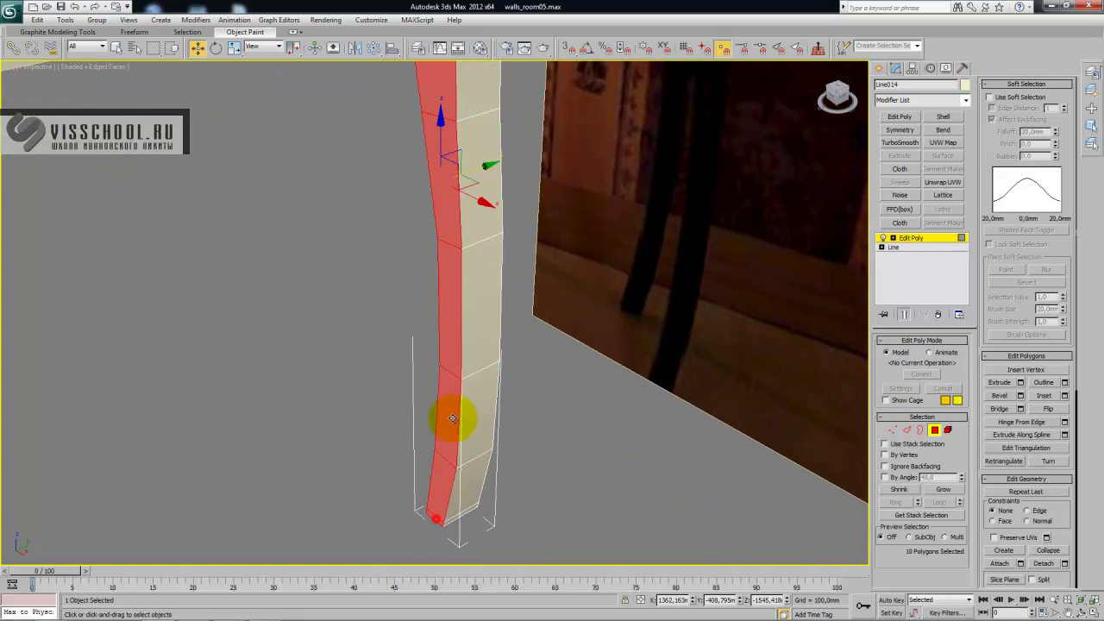
pyautogui.keyDown('alt'); pyautogui.moveTo(435, 504); pyautogui.dragTo(416, 363, button='middle'); pyautogui.keyUp('alt')
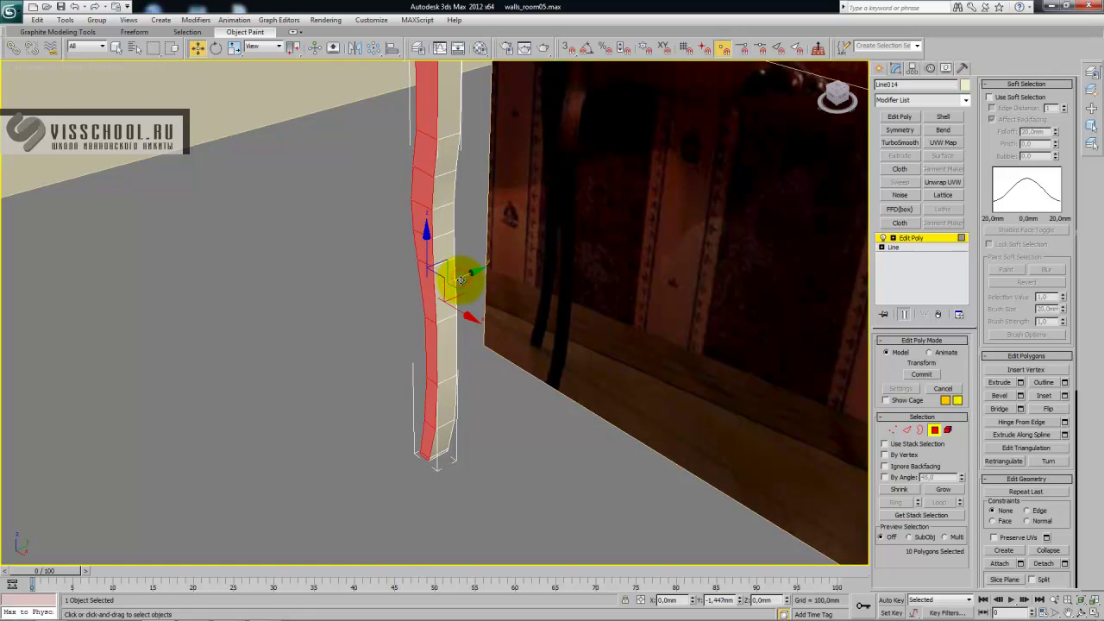
pyautogui.keyDown('alt'); pyautogui.moveTo(461, 280); pyautogui.dragTo(416, 291, button='middle'); pyautogui.keyUp('alt')
pyautogui.keyDown('alt'); pyautogui.moveTo(416, 292); pyautogui.dragTo(402, 296); pyautogui.keyUp('alt')
# - Select one vertical corner edge loop of the leg and chamfer it by about 6.4 mm with 3 segments
pyautogui.scroll(2, 402, 296)
pyautogui.keyDown('alt'); pyautogui.moveTo(402, 296); pyautogui.dragTo(456, 214, button='middle'); pyautogui.keyUp('alt')
pyautogui.press('2')
pyautogui.click(376, 190)
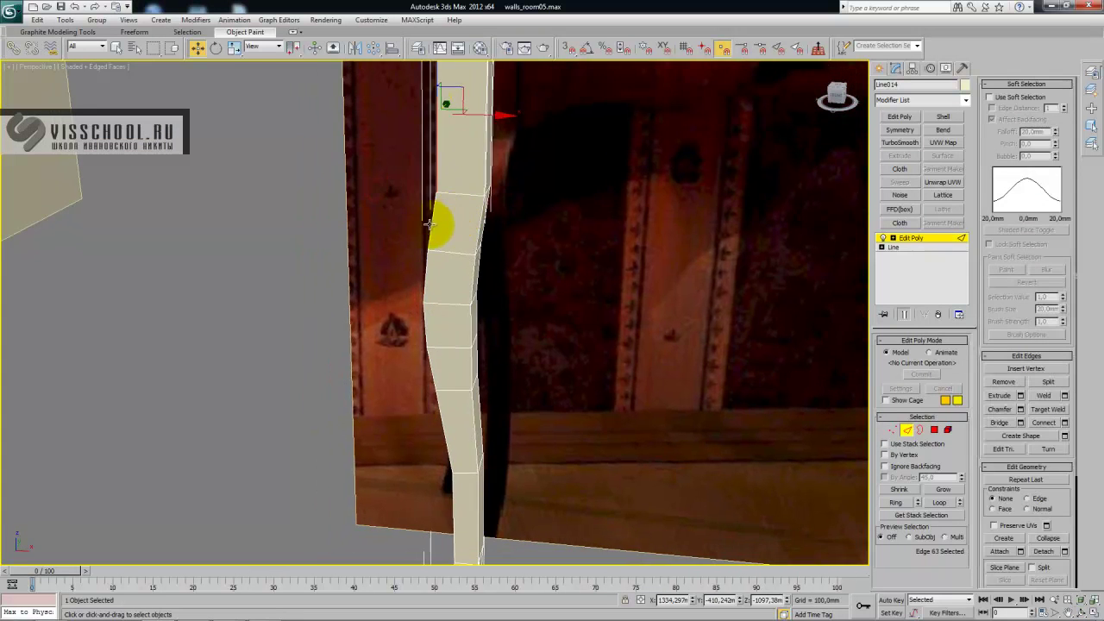
pyautogui.keyDown('alt'); pyautogui.moveTo(429, 224); pyautogui.dragTo(427, 311, button='middle'); pyautogui.keyUp('alt')
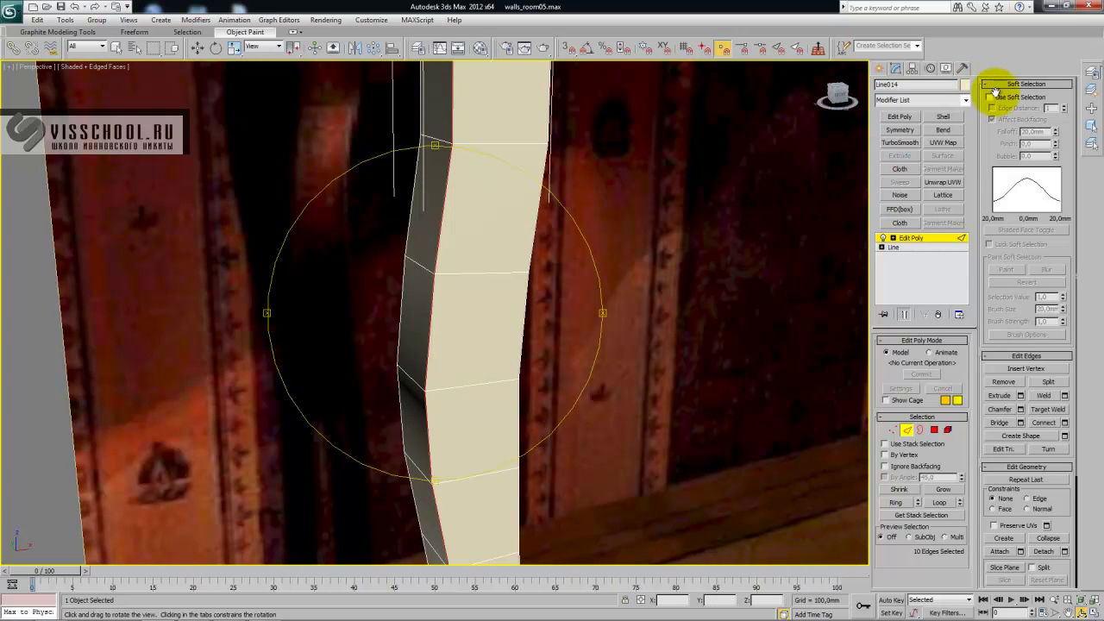
pyautogui.click(992, 84)
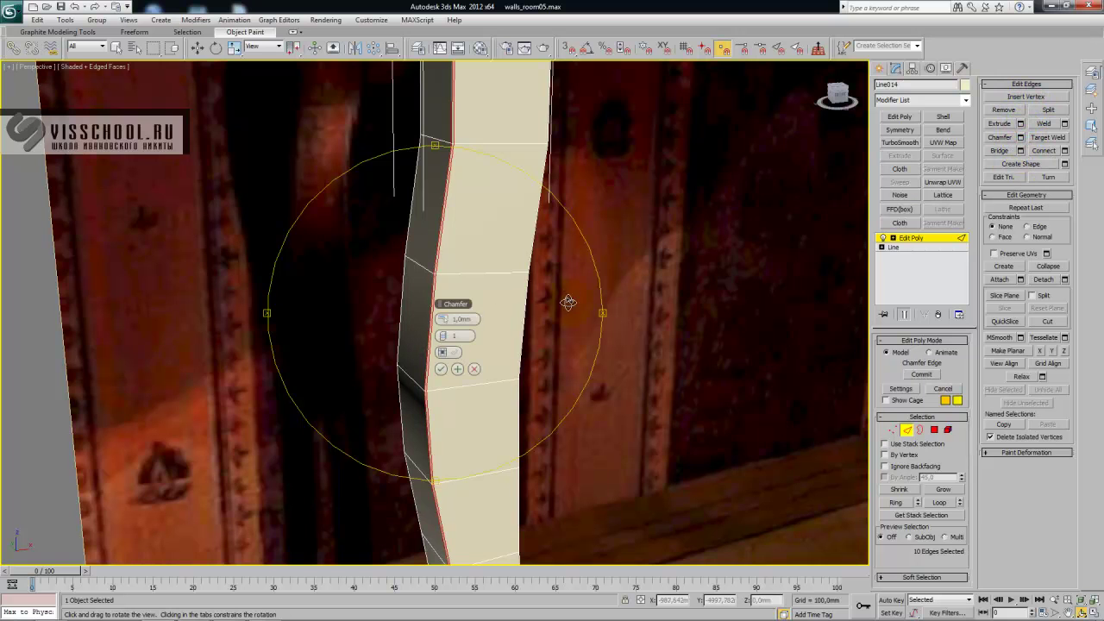
pyautogui.moveTo(448, 325); pyautogui.dragTo(470, 319)
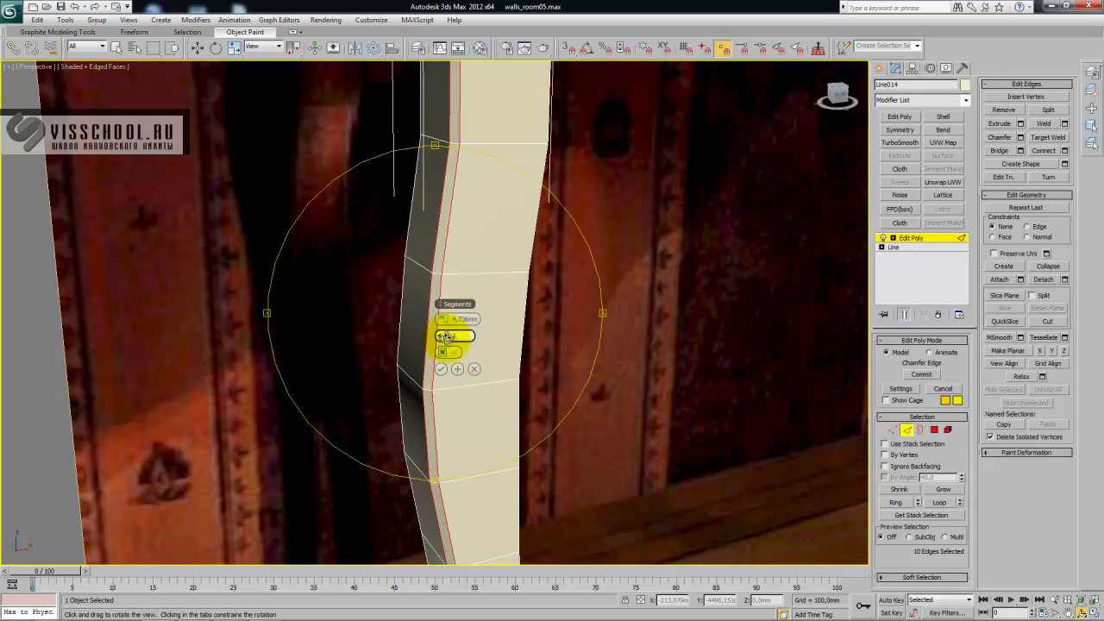
pyautogui.moveTo(444, 337); pyautogui.dragTo(447, 341)
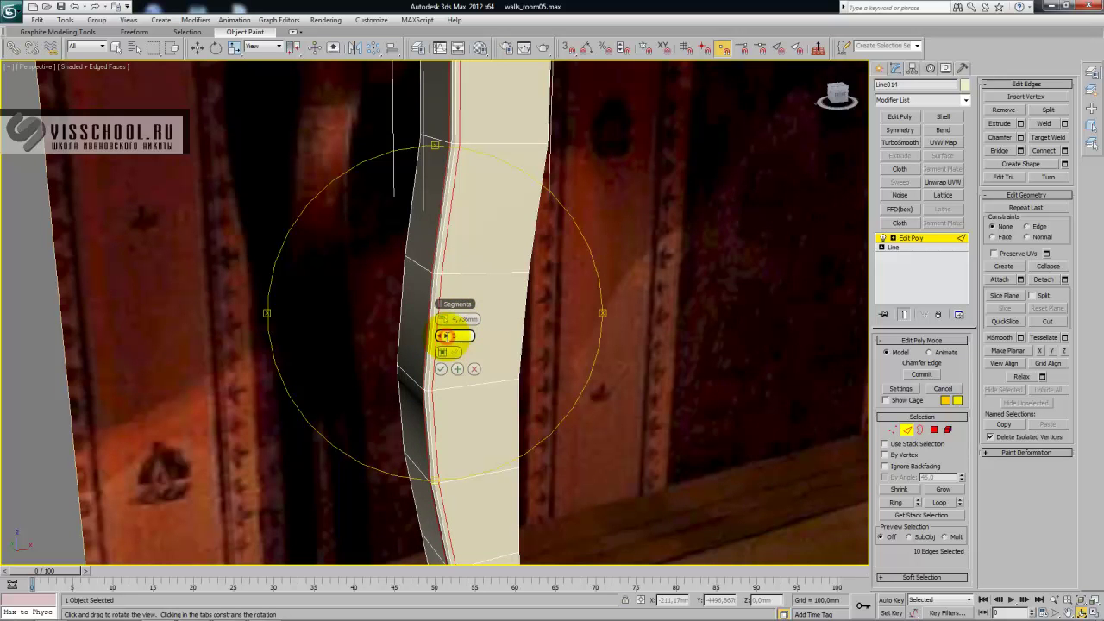
pyautogui.moveTo(445, 204)
pyautogui.mouseDown()
pyautogui.moveTo(493, 190)
pyautogui.moveTo(441, 207)
pyautogui.moveTo(424, 227)
pyautogui.moveTo(456, 221)
pyautogui.moveTo(445, 225)
pyautogui.mouseUp()
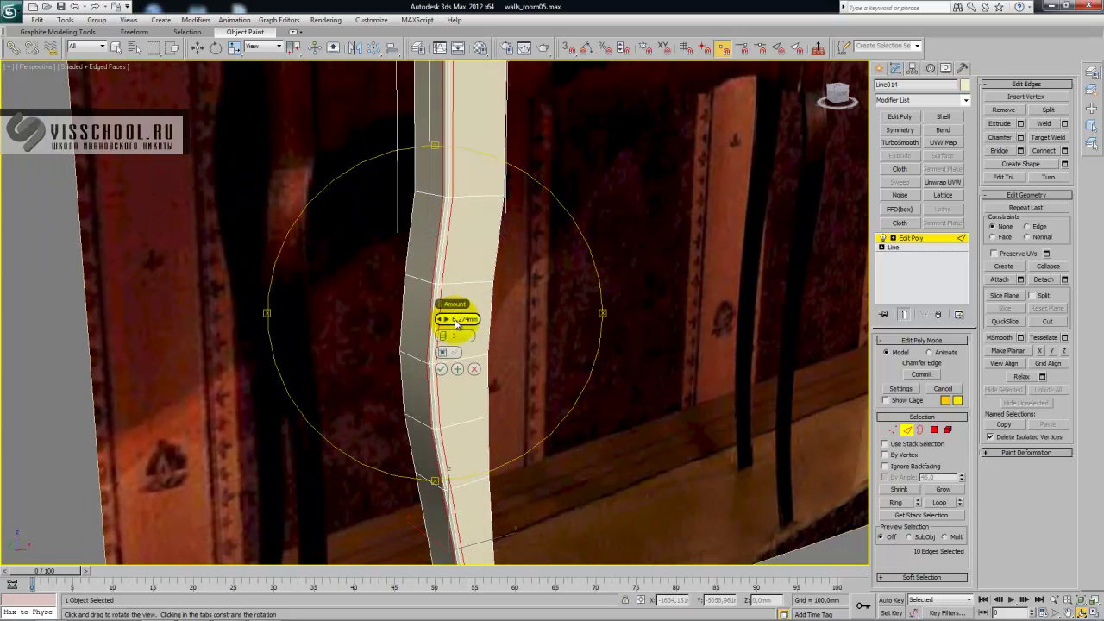
pyautogui.click(442, 370)
# - Apply TurboSmooth to preview the leg with its chamfered corner, and delete the modifier from the stack
pyautogui.scroll(-5, 500, 348)
pyautogui.moveTo(550, 334); pyautogui.dragTo(528, 302)
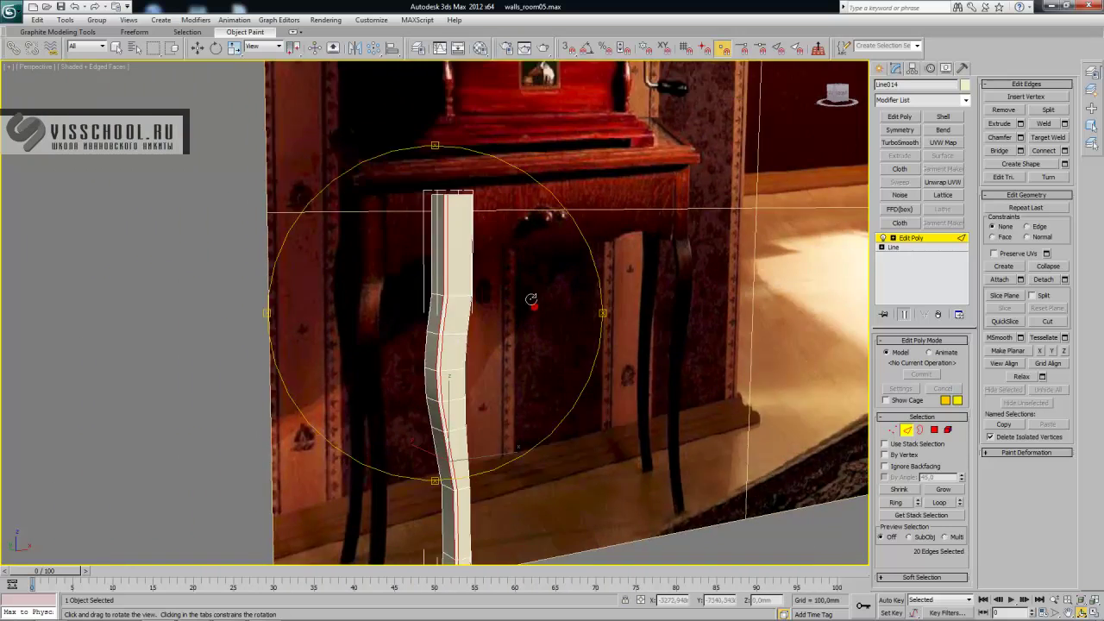
pyautogui.scroll(5, 457, 315)
pyautogui.moveTo(456, 316); pyautogui.dragTo(468, 298)
pyautogui.click(910, 240)
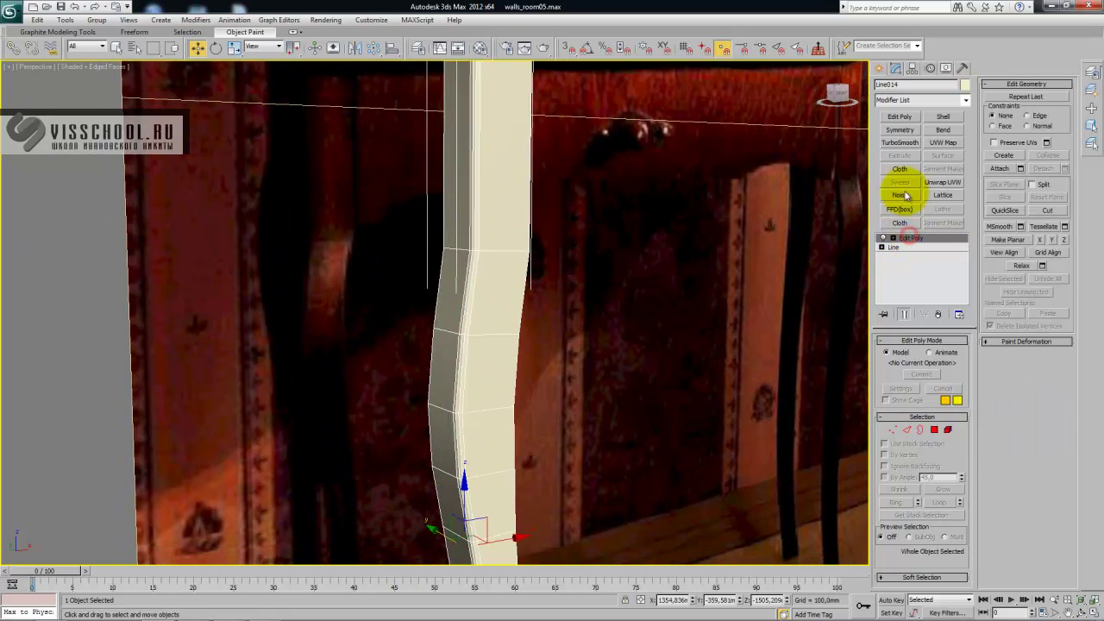
pyautogui.click(900, 142)
pyautogui.moveTo(446, 250); pyautogui.dragTo(461, 353)
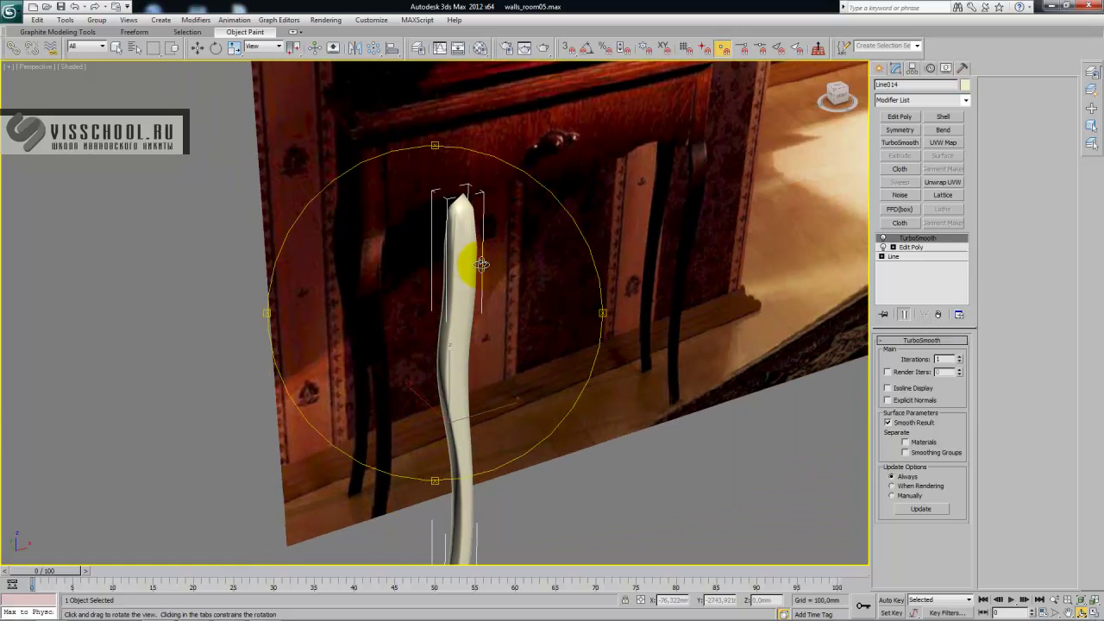
pyautogui.moveTo(454, 246); pyautogui.dragTo(415, 239)
pyautogui.rightClick(917, 240)
pyautogui.click(935, 253)
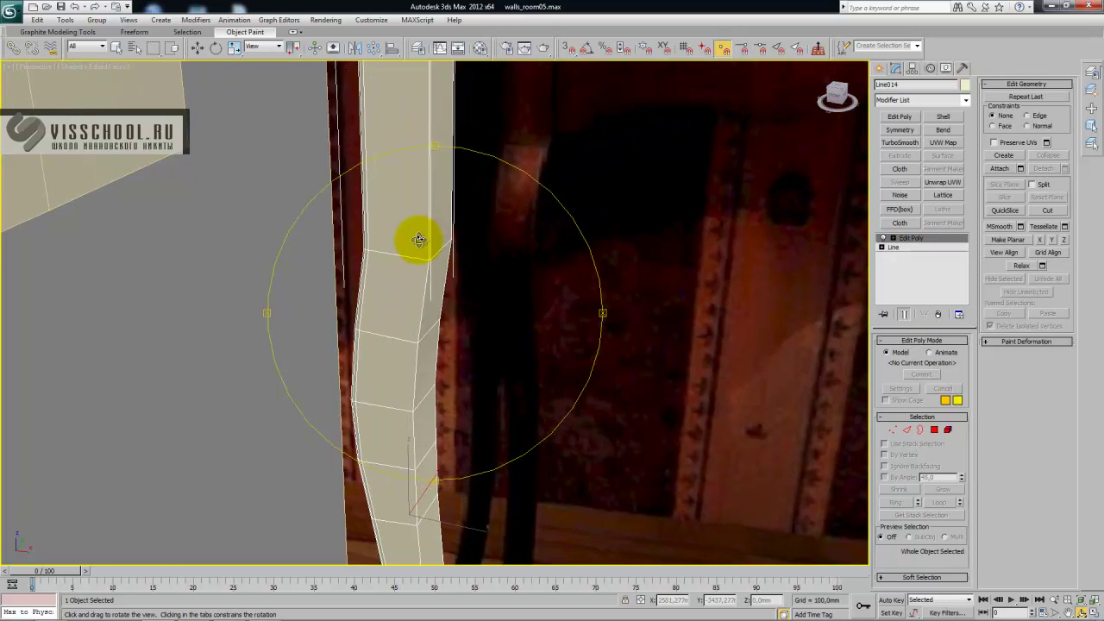
# - Select the leg's remaining vertical corner edge loops and chamfer them by 6.384 mm with 1 segment
pyautogui.press('w')
pyautogui.press('2')
pyautogui.click(429, 219)
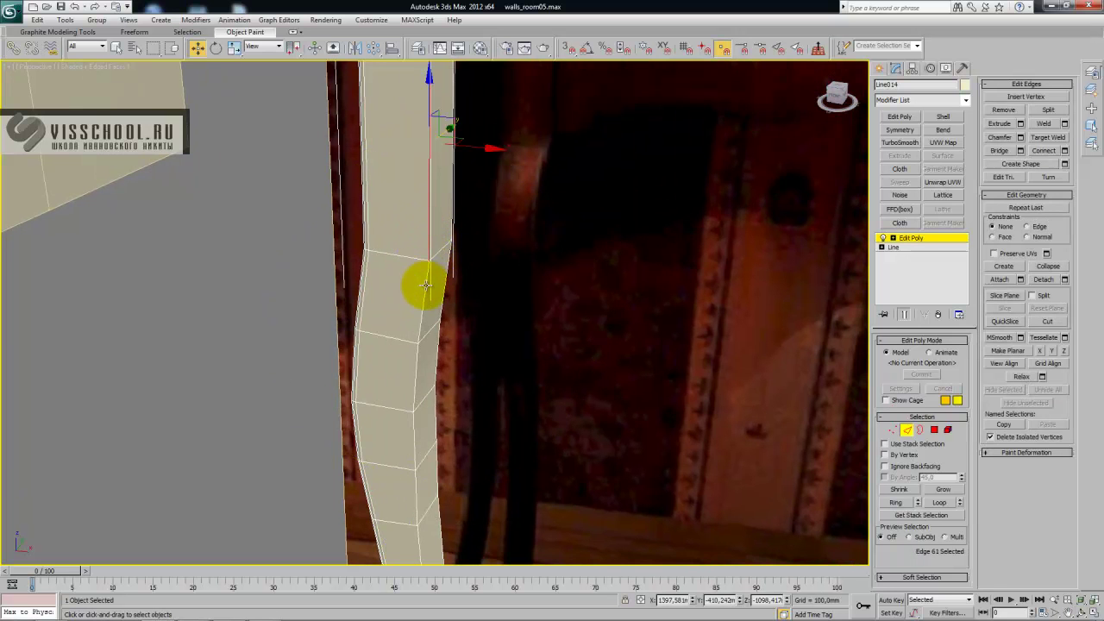
pyautogui.keyDown('alt'); pyautogui.moveTo(473, 306); pyautogui.dragTo(408, 270, button='middle'); pyautogui.keyUp('alt')
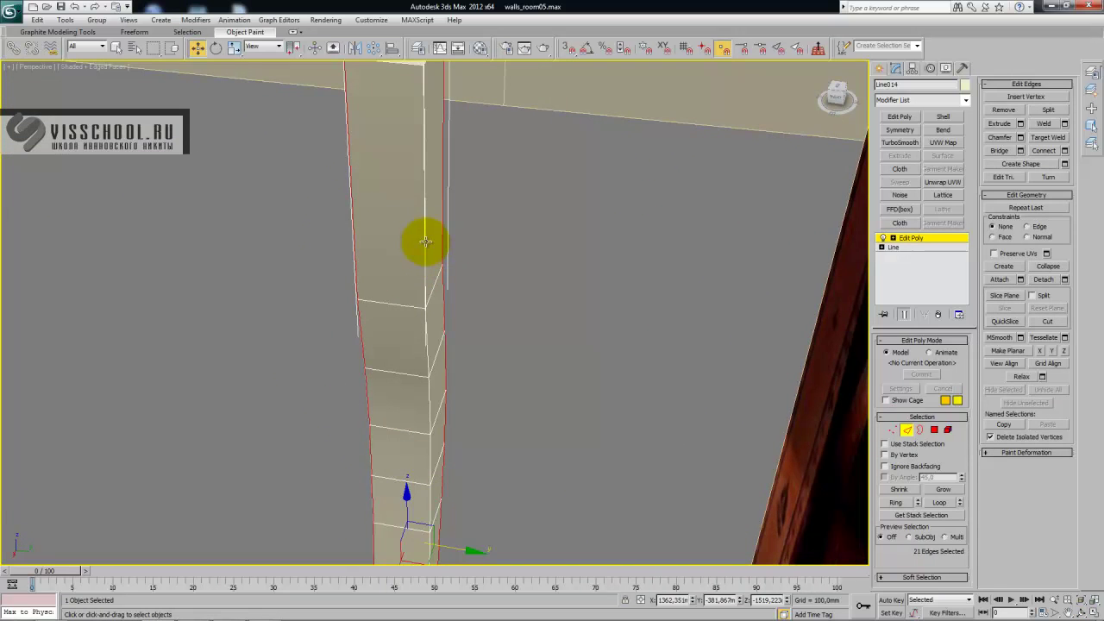
pyautogui.keyDown('alt'); pyautogui.moveTo(425, 323); pyautogui.dragTo(531, 251, button='middle'); pyautogui.keyUp('alt')
pyautogui.click(1021, 137)
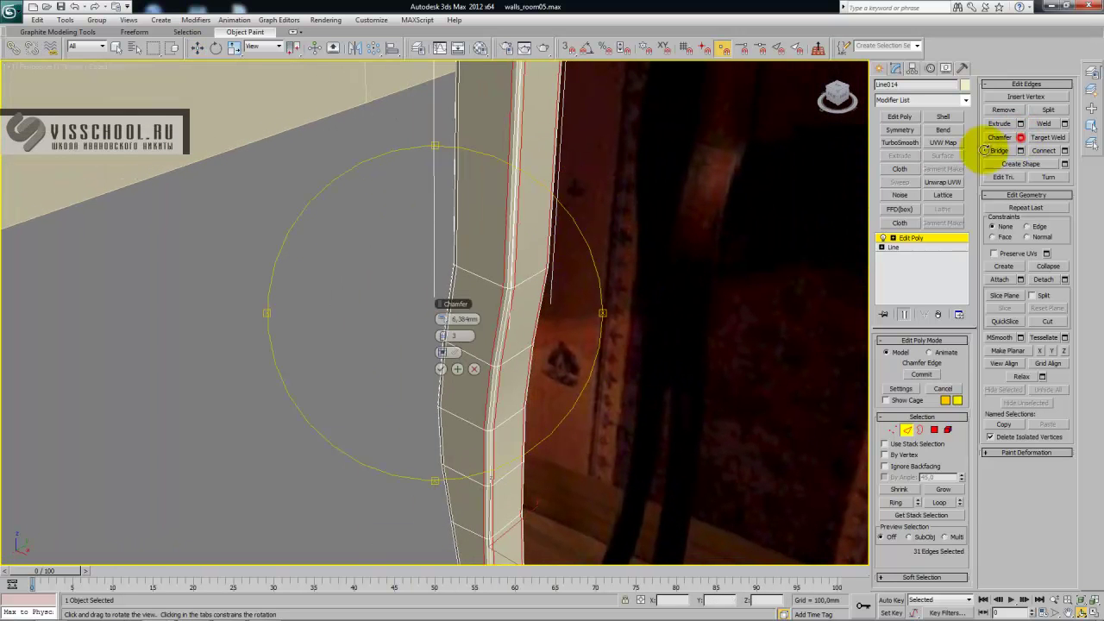
pyautogui.moveTo(441, 340); pyautogui.dragTo(440, 337)
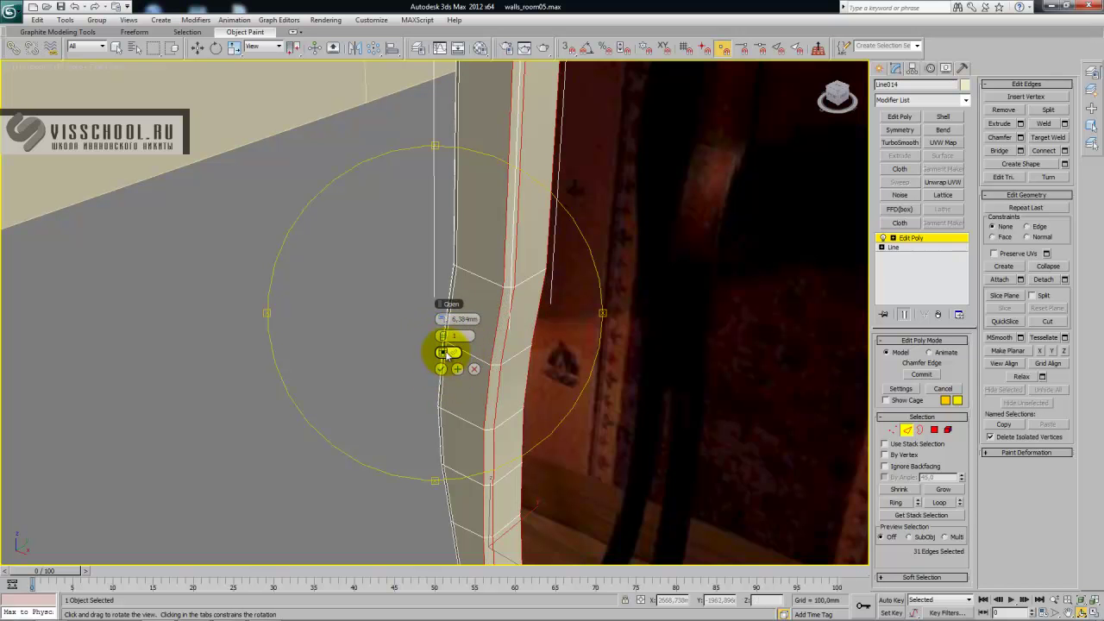
pyautogui.click(440, 369)
# - Extrude the top polygon on the leg's inner side toward the table's centre to start the front rail
pyautogui.moveTo(439, 367); pyautogui.dragTo(415, 234)
pyautogui.click(934, 428)
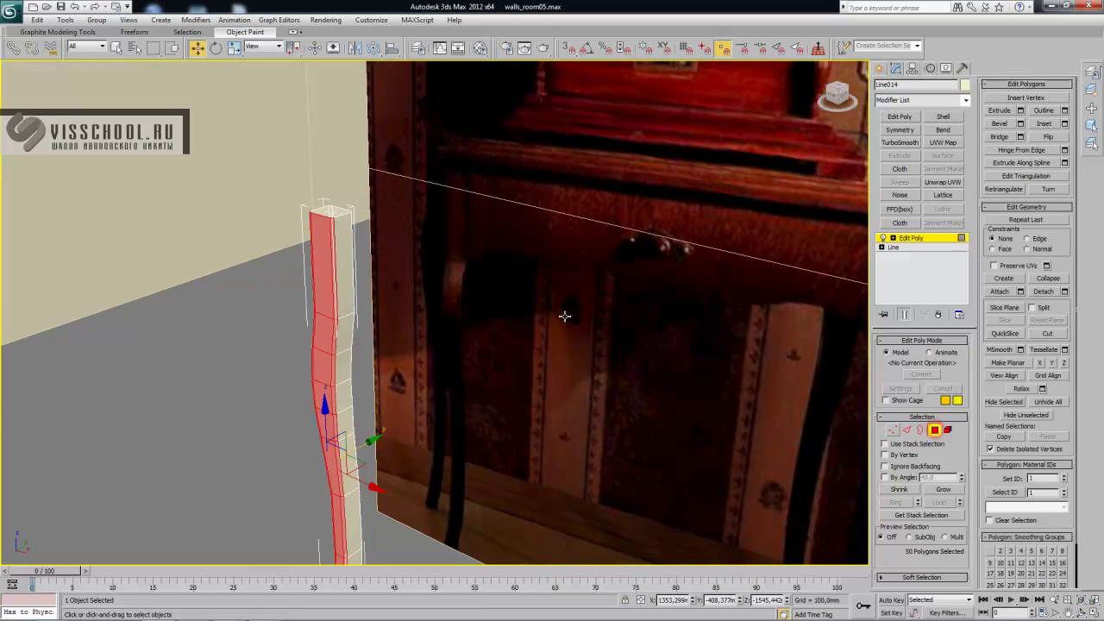
pyautogui.click(343, 264)
pyautogui.hotkey('ctrl', 'r')
pyautogui.moveTo(345, 276); pyautogui.dragTo(570, 225)
pyautogui.press('w')
pyautogui.hotkey('ctrl', 'r')
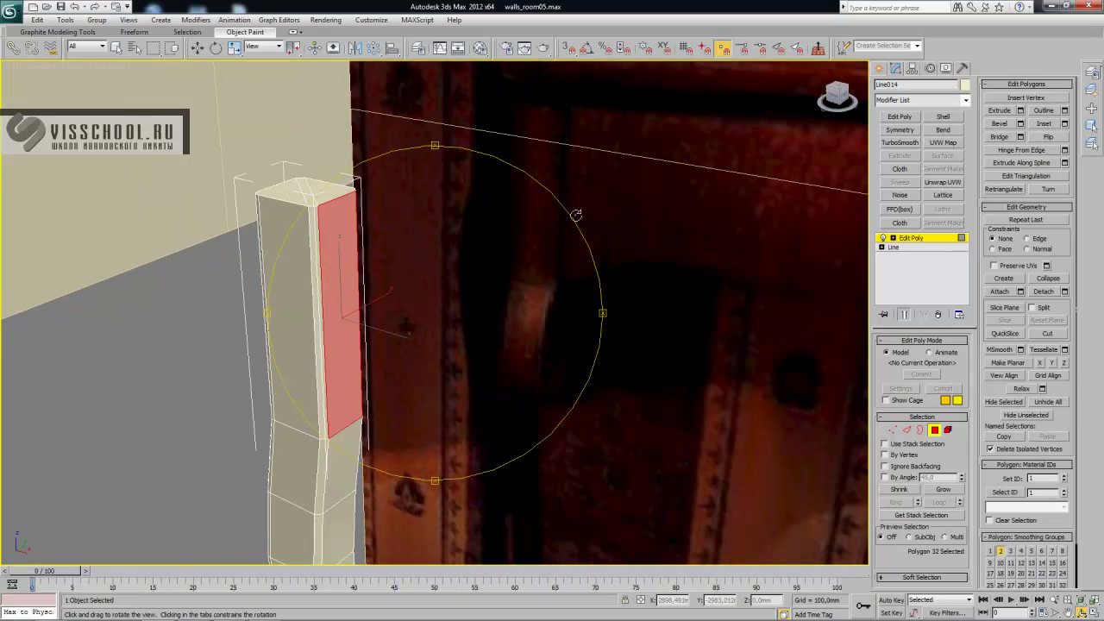
pyautogui.moveTo(421, 288); pyautogui.dragTo(384, 228)
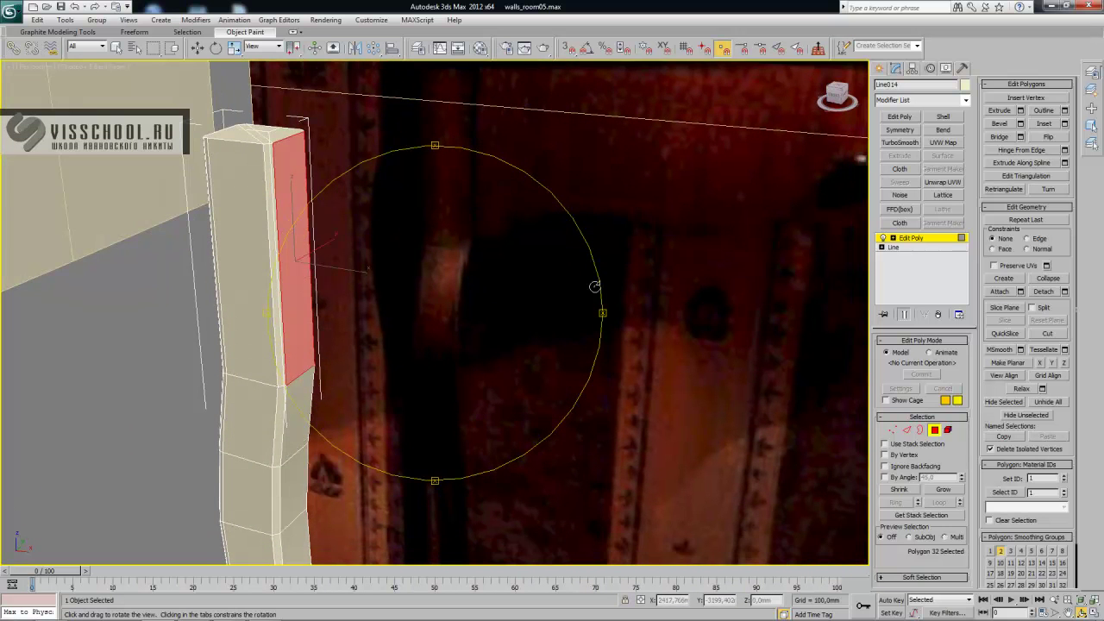
pyautogui.moveTo(549, 242); pyautogui.dragTo(677, 250)
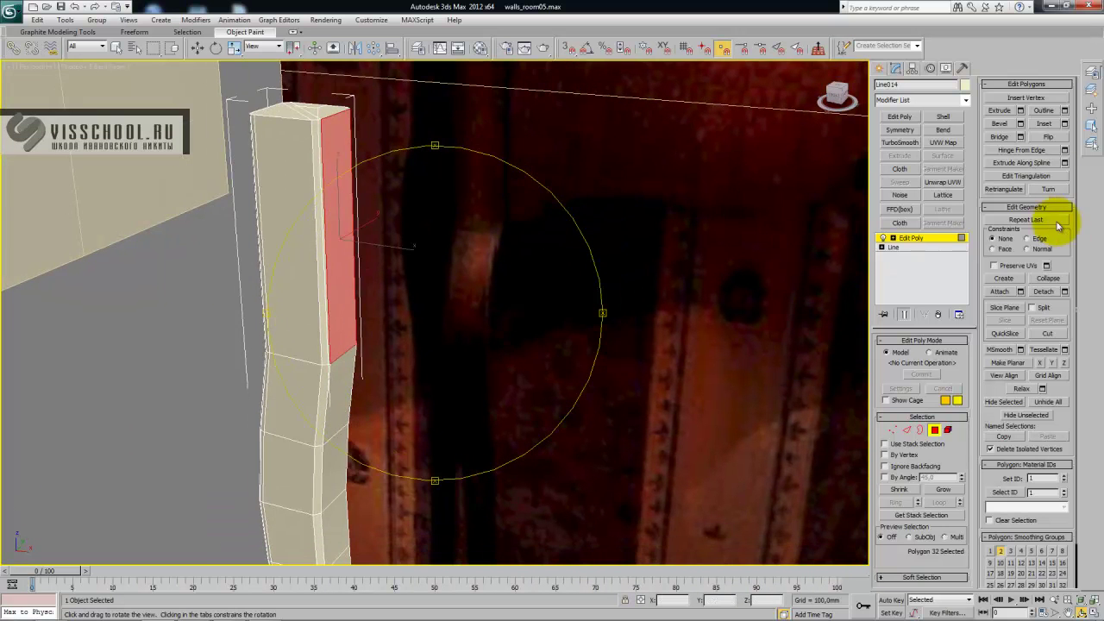
pyautogui.click(1007, 111)
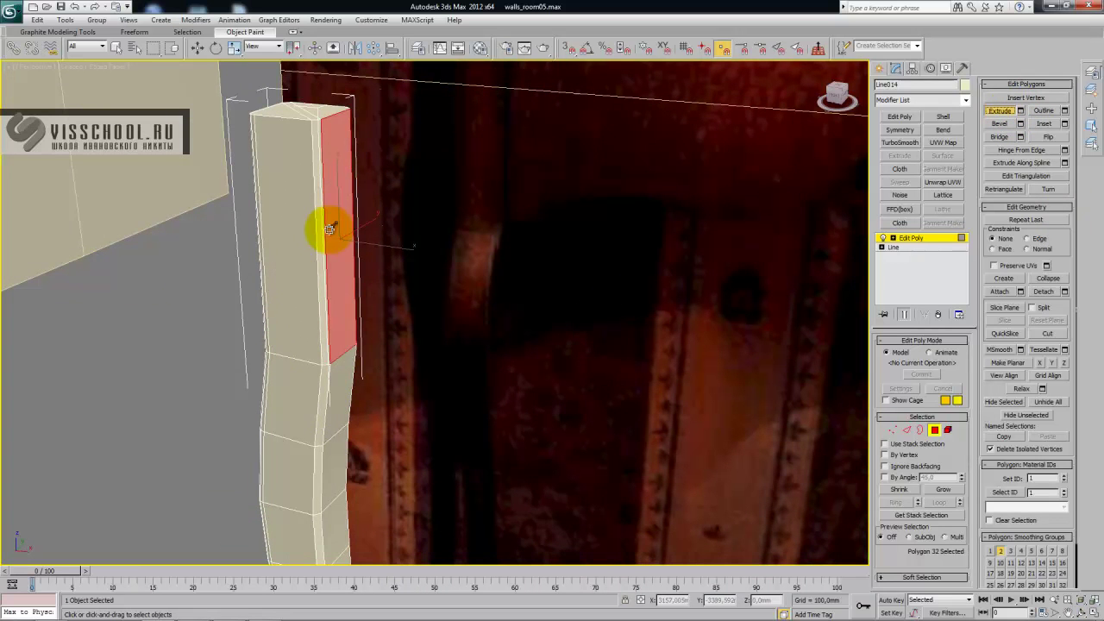
pyautogui.moveTo(332, 224); pyautogui.dragTo(625, 289)
# - In the Front view, move the four end vertices of the extruded rail along X to about 1863 mm, near the drawer handle
pyautogui.moveTo(507, 281); pyautogui.dragTo(436, 225, button='middle')
pyautogui.press('f')
pyautogui.press('z')
pyautogui.scroll(-5, 422, 237)
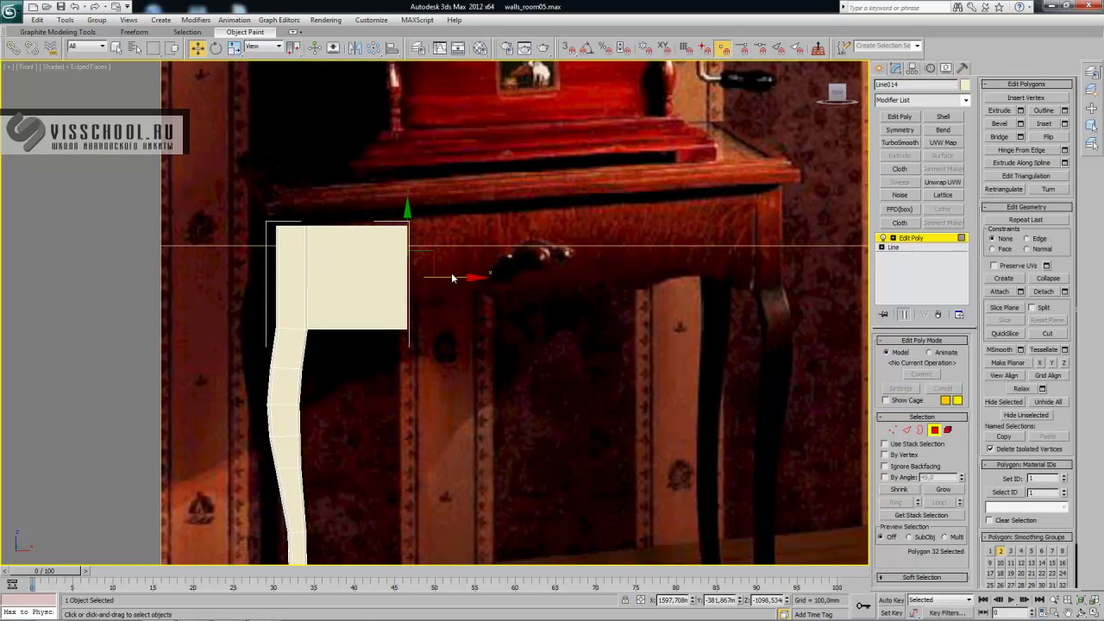
pyautogui.click(407, 276)
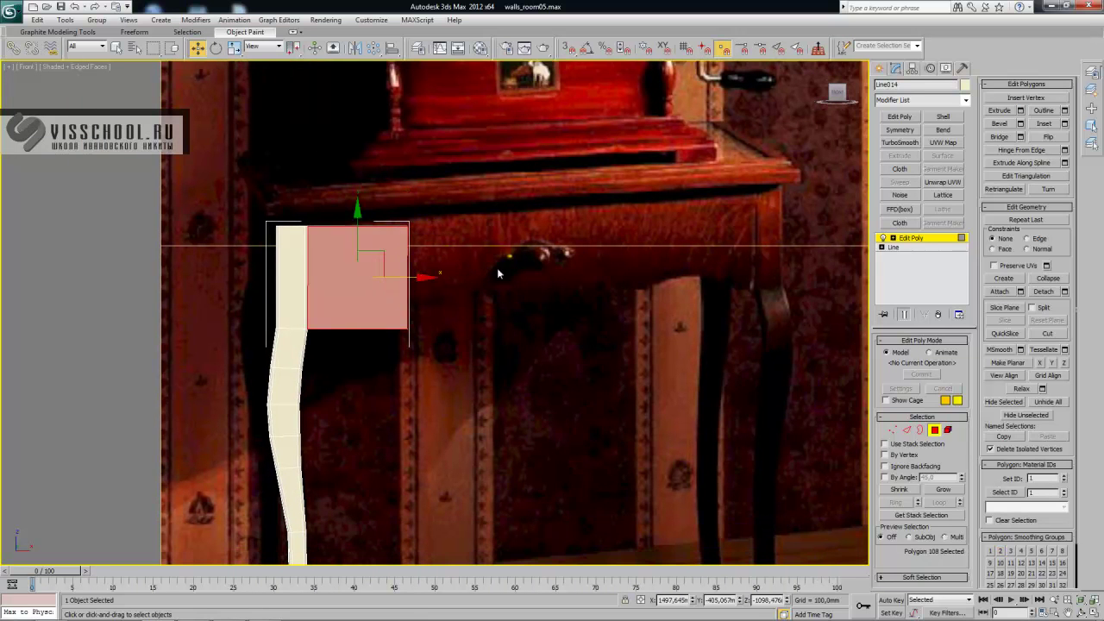
pyautogui.click(549, 263)
pyautogui.press('1')
pyautogui.moveTo(383, 204); pyautogui.dragTo(568, 292)
pyautogui.moveTo(441, 258); pyautogui.dragTo(466, 230, button='middle')
pyautogui.scroll(-2, 460, 246)
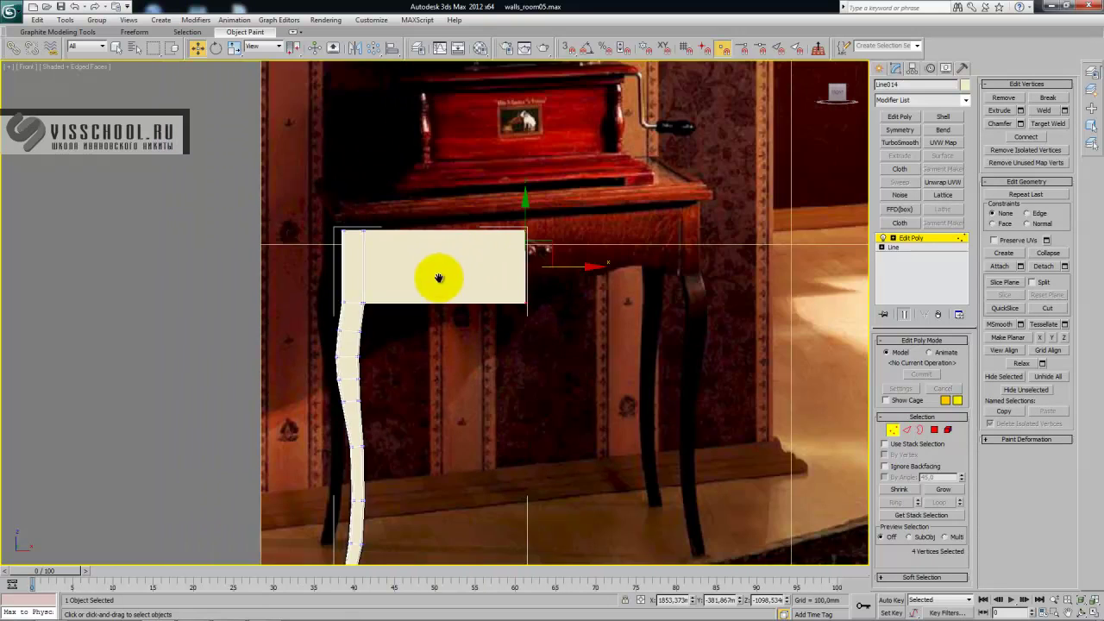
pyautogui.moveTo(444, 281); pyautogui.dragTo(434, 229, button='middle')
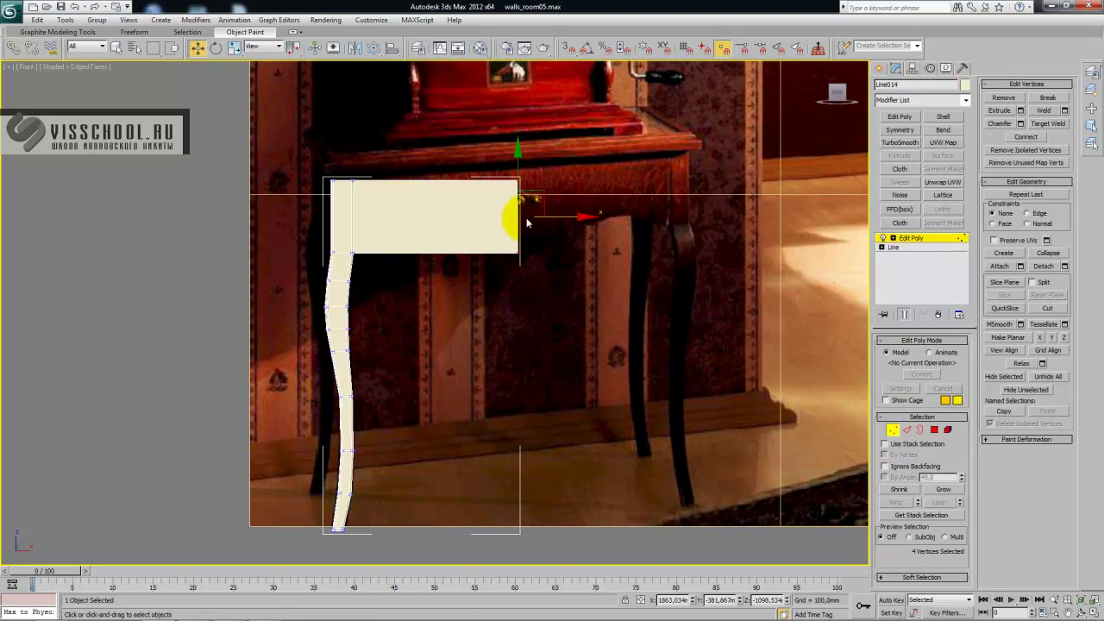
pyautogui.scroll(-2, 427, 232)
pyautogui.scroll(2, 440, 237)
pyautogui.moveTo(463, 249); pyautogui.dragTo(432, 197, button='middle')
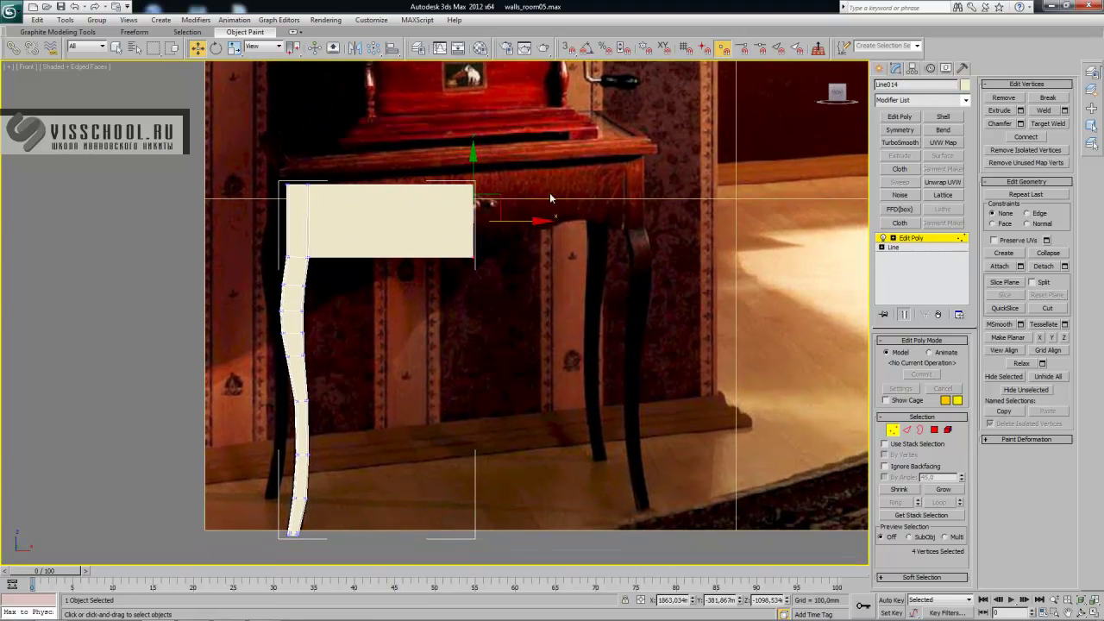
pyautogui.moveTo(412, 246); pyautogui.dragTo(527, 243, button='middle')
# - Apply TurboSmooth to check how the leg and extruded rail smooth in perspective, and delete the modifier
pyautogui.scroll(3, 414, 277)
pyautogui.press('p')
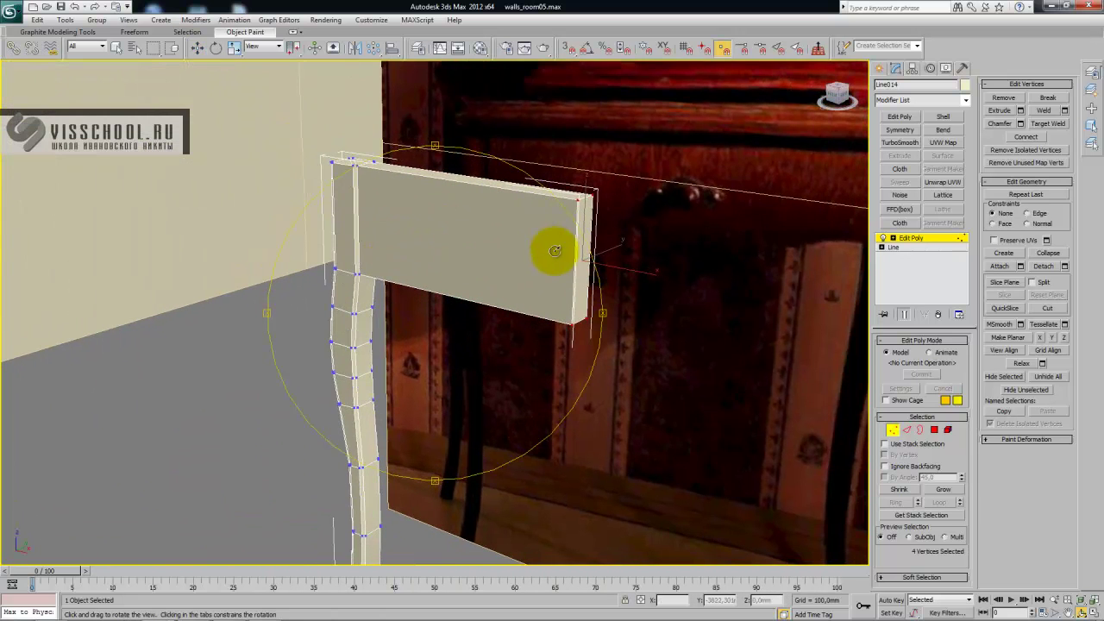
pyautogui.click(912, 240)
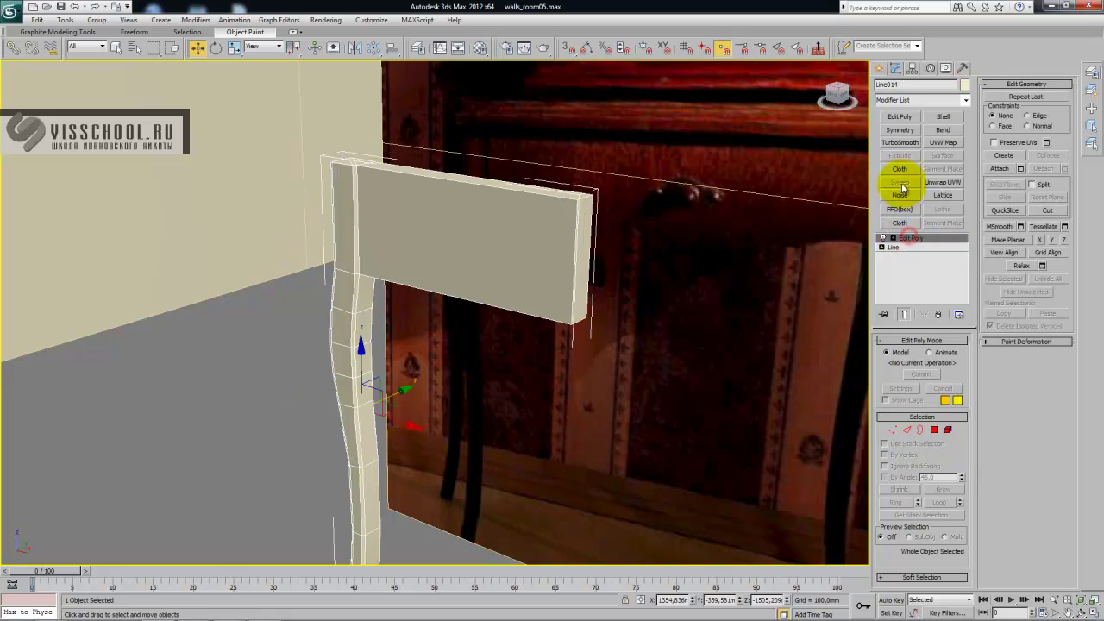
pyautogui.click(900, 143)
pyautogui.moveTo(378, 264)
pyautogui.keyDown('alt'); pyautogui.mouseDown(button='middle')
pyautogui.moveTo(439, 222)
pyautogui.moveTo(414, 251)
pyautogui.moveTo(373, 257)
pyautogui.mouseUp(button='middle'); pyautogui.keyUp('alt')
pyautogui.scroll(5, 374, 257)
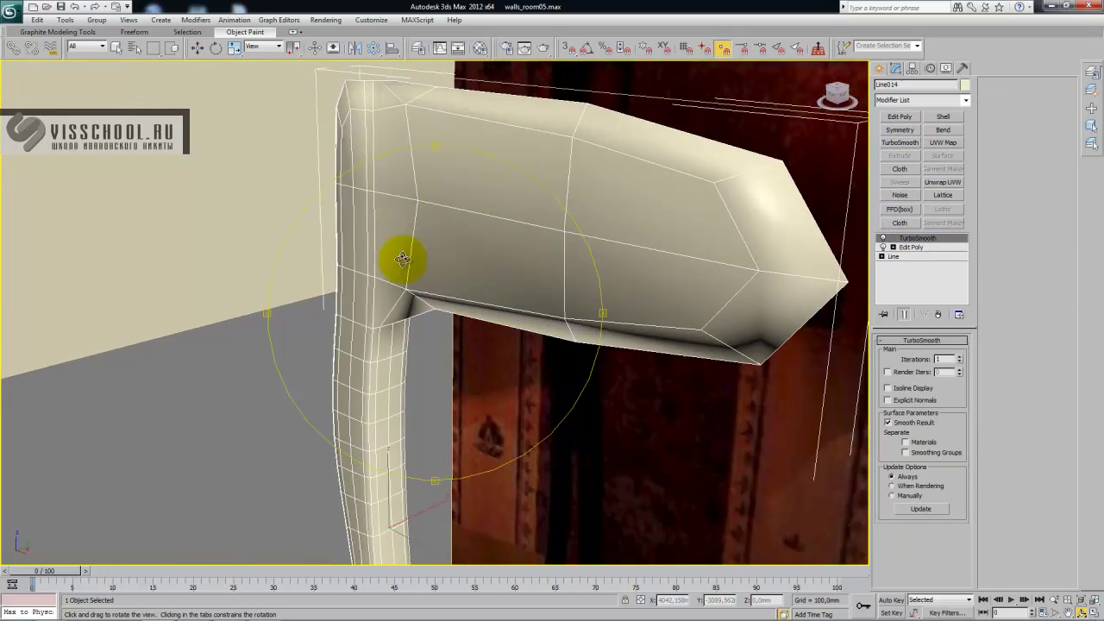
pyautogui.scroll(2, 446, 293)
pyautogui.moveTo(372, 219); pyautogui.dragTo(336, 306)
pyautogui.scroll(-5, 336, 307)
pyautogui.keyDown('alt'); pyautogui.moveTo(406, 271); pyautogui.dragTo(485, 266, button='middle'); pyautogui.keyUp('alt')
pyautogui.rightClick(920, 237)
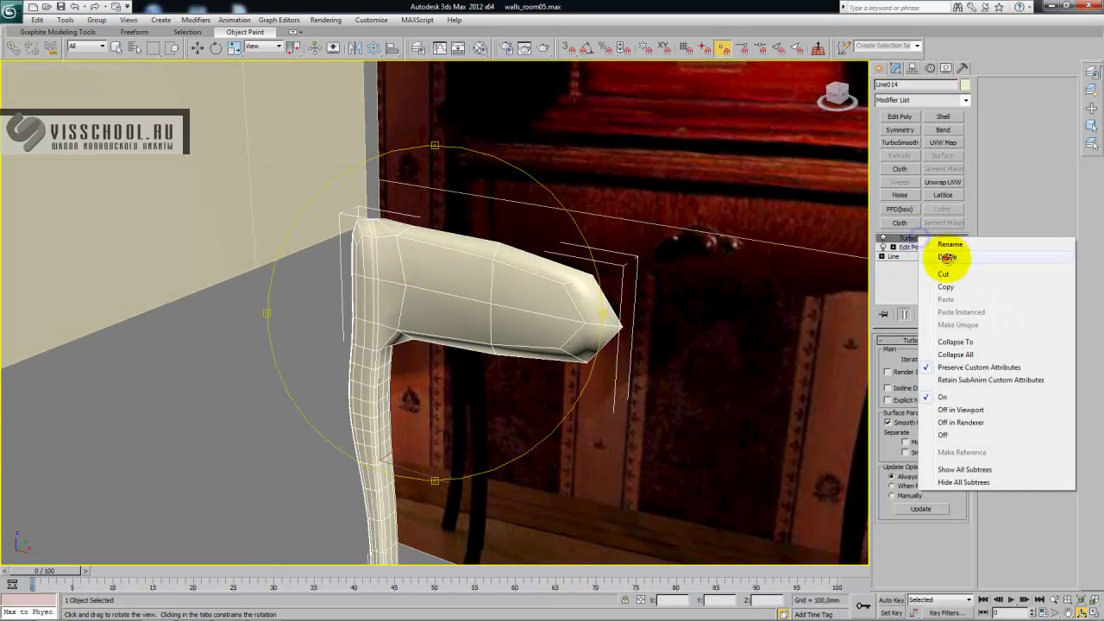
pyautogui.click(947, 256)
# - Extrude the top polygon on the leg's back side away from the front to form the side rail
pyautogui.scroll(6, 406, 258)
pyautogui.keyDown('alt'); pyautogui.moveTo(463, 296); pyautogui.dragTo(437, 231, button='middle'); pyautogui.keyUp('alt')
pyautogui.click(932, 432)
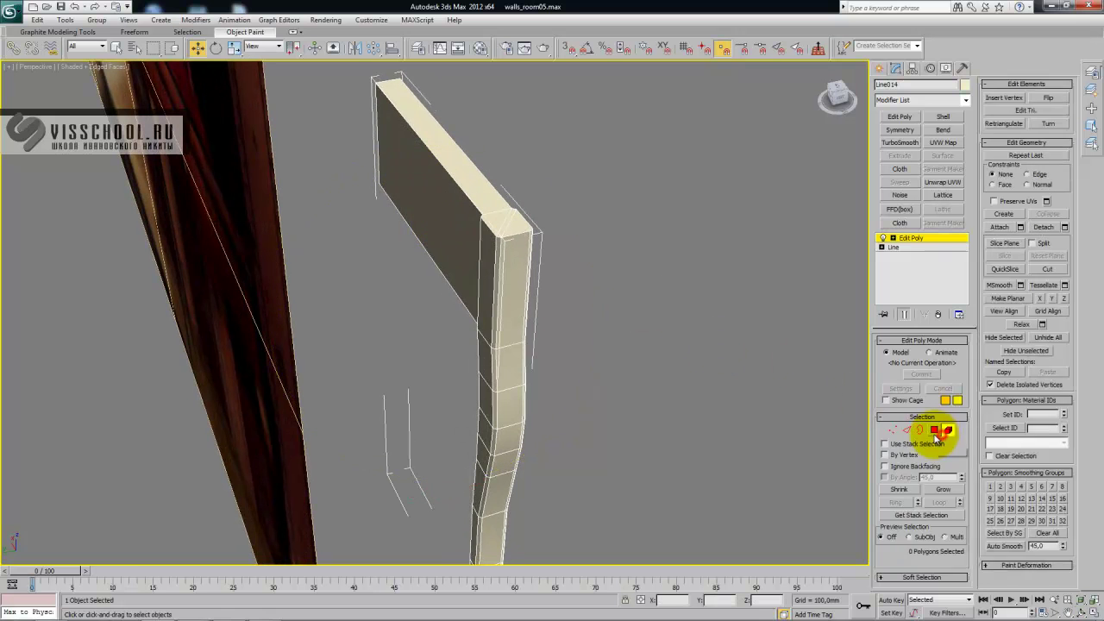
pyautogui.click(487, 262)
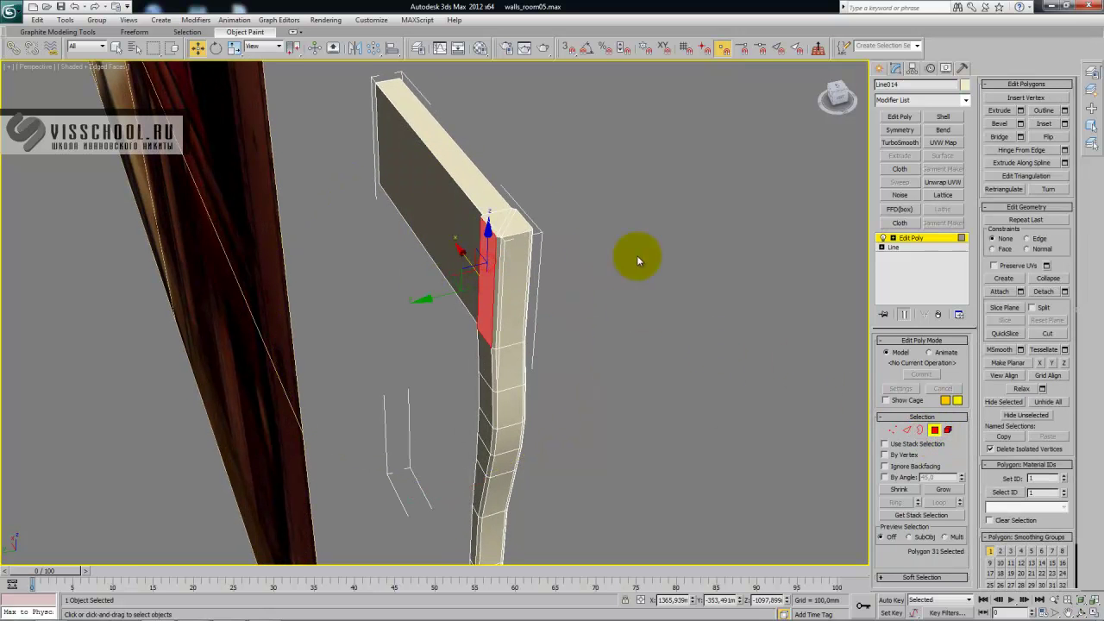
pyautogui.click(1008, 110)
pyautogui.moveTo(482, 250); pyautogui.dragTo(525, 201)
pyautogui.moveTo(418, 299); pyautogui.dragTo(291, 329)
# - Switch to the reference photo in Windows Photo Viewer and examine the gramophone table up close
pyautogui.keyDown('alt'); pyautogui.moveTo(431, 304); pyautogui.dragTo(388, 412, button='middle'); pyautogui.keyUp('alt')
pyautogui.scroll(5, 423, 224)
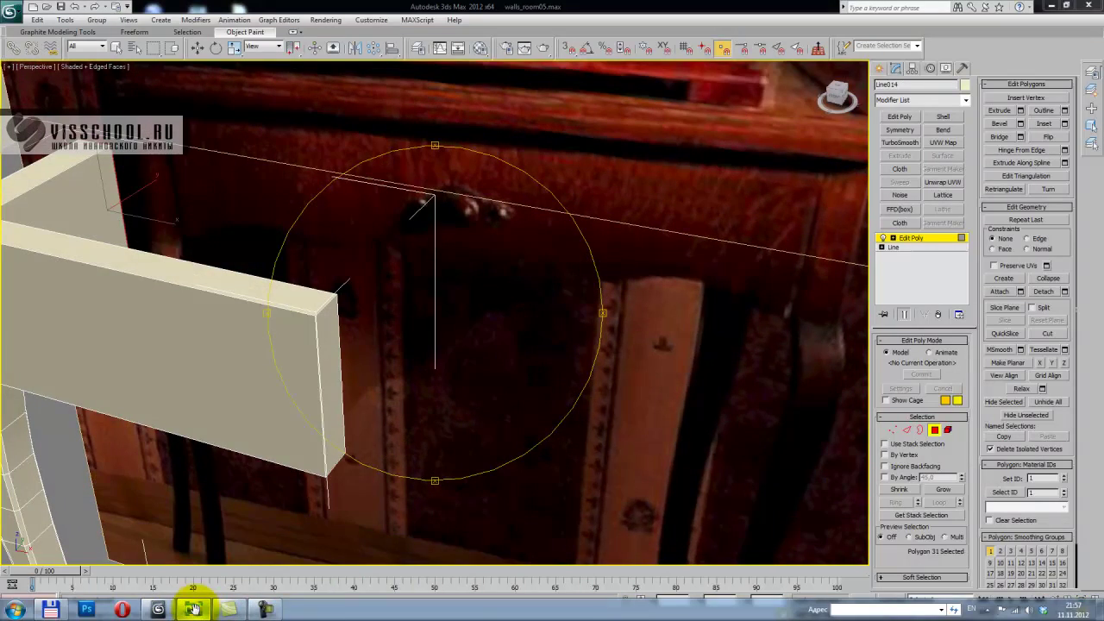
pyautogui.click(194, 609)
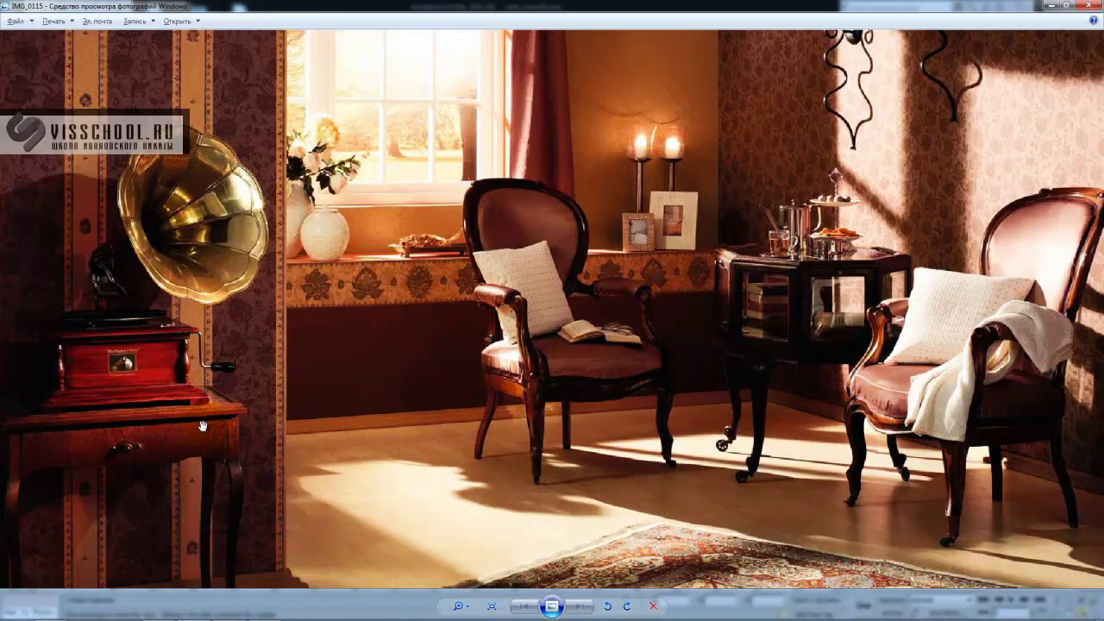
pyautogui.scroll(2, 207, 426)
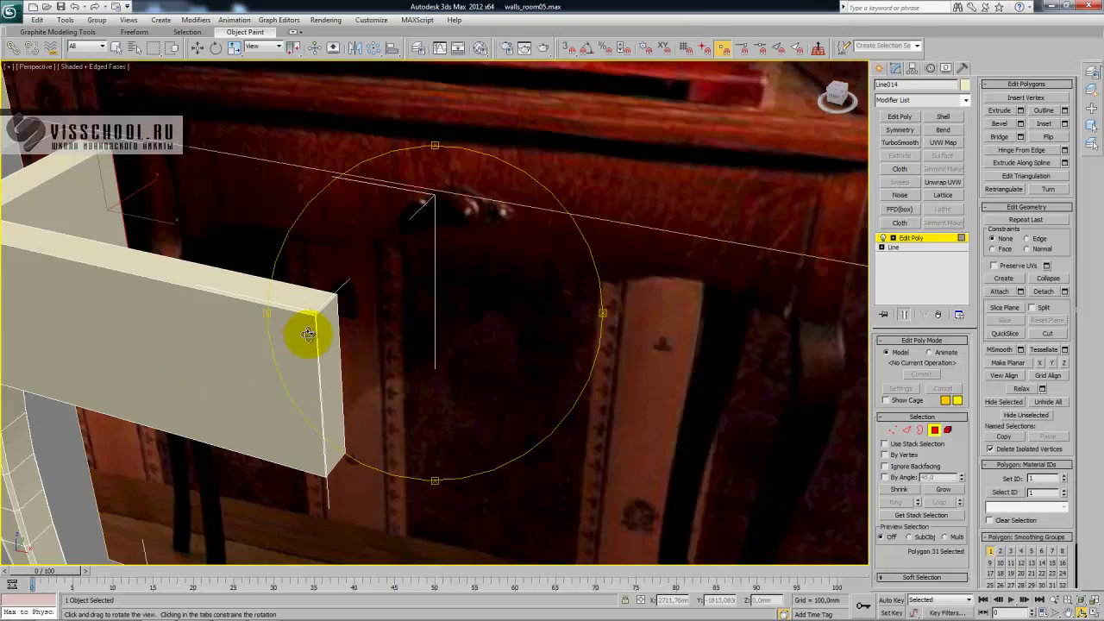
# - In the Front view, select the front rail's four lengthwise edges and connect them with 4 segments
pyautogui.moveTo(305, 333); pyautogui.dragTo(353, 276)
pyautogui.press('f')
pyautogui.press('z')
pyautogui.moveTo(367, 283); pyautogui.dragTo(193, 254, button='middle')
pyautogui.scroll(-5, 192, 253)
pyautogui.moveTo(518, 305); pyautogui.dragTo(498, 273, button='middle')
pyautogui.scroll(-1, 392, 279)
pyautogui.scroll(2, 361, 287)
pyautogui.scroll(-3, 438, 299)
pyautogui.moveTo(438, 299); pyautogui.dragTo(440, 287, button='middle')
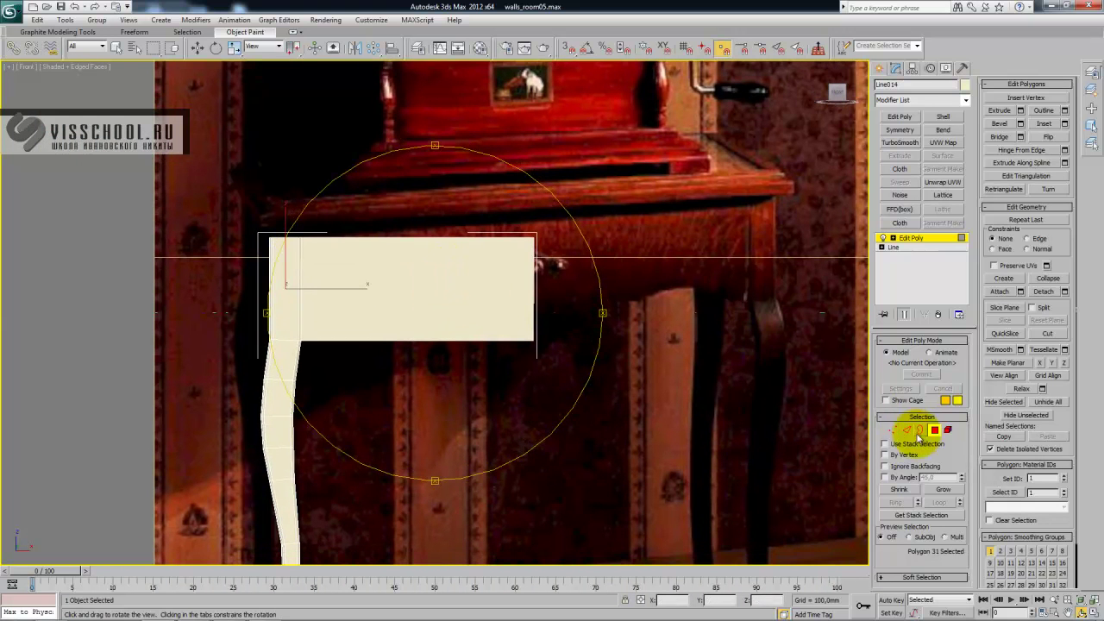
pyautogui.click(905, 429)
pyautogui.press('w')
pyautogui.moveTo(435, 416); pyautogui.dragTo(435, 416)
pyautogui.moveTo(395, 239); pyautogui.dragTo(476, 242, button='middle')
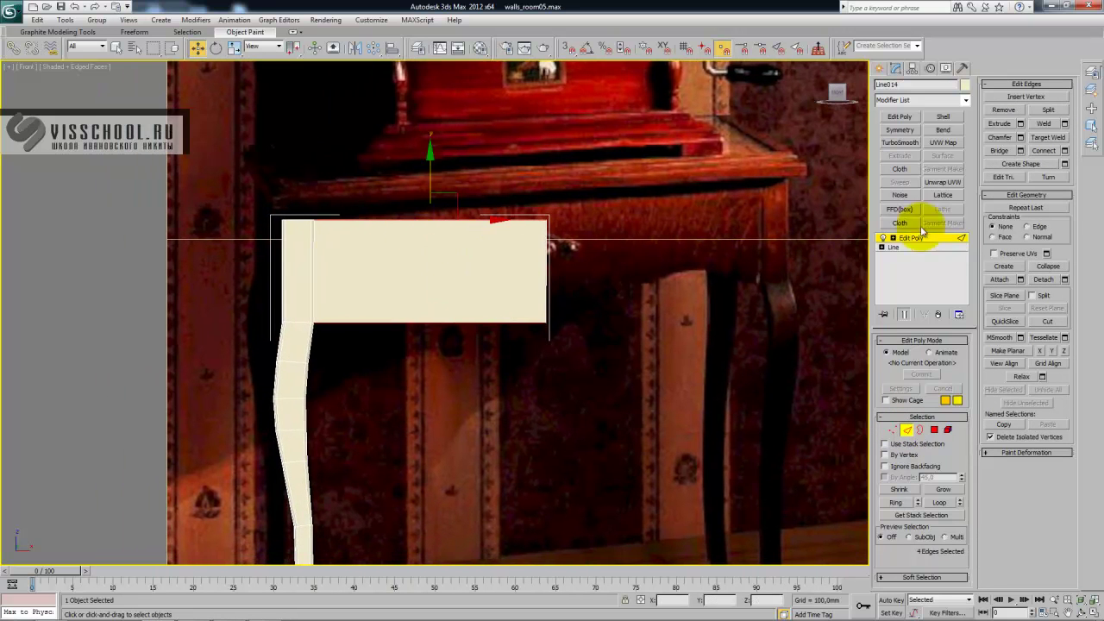
pyautogui.click(1065, 150)
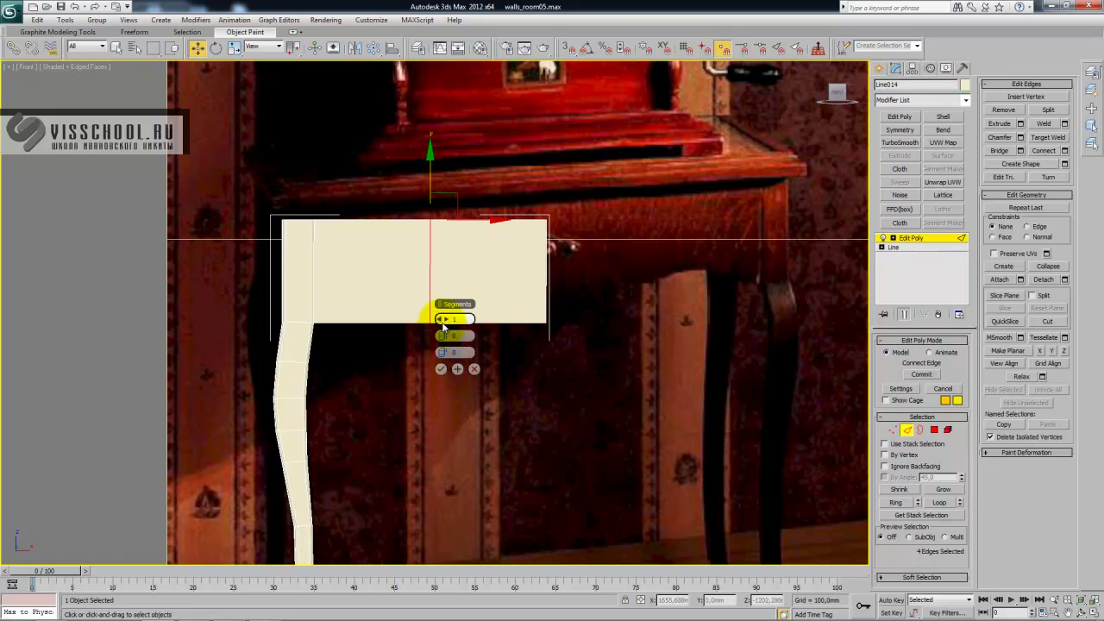
pyautogui.click(441, 369)
pyautogui.scroll(5, 424, 291)
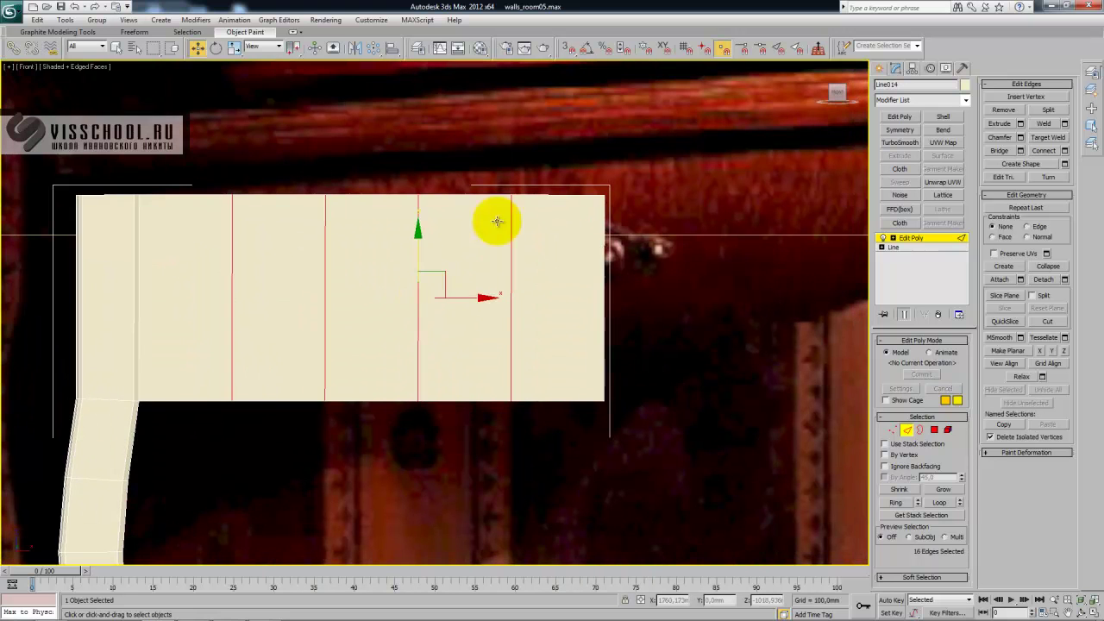
# - Raise the bottom vertices of the rail's free end to about Z -1161 mm and those of the loop beside it
pyautogui.moveTo(535, 320); pyautogui.dragTo(552, 292, button='middle')
pyautogui.press('1')
pyautogui.moveTo(559, 409); pyautogui.dragTo(552, 274)
pyautogui.moveTo(645, 395); pyautogui.dragTo(617, 290)
pyautogui.moveTo(479, 293); pyautogui.dragTo(532, 248, button='middle')
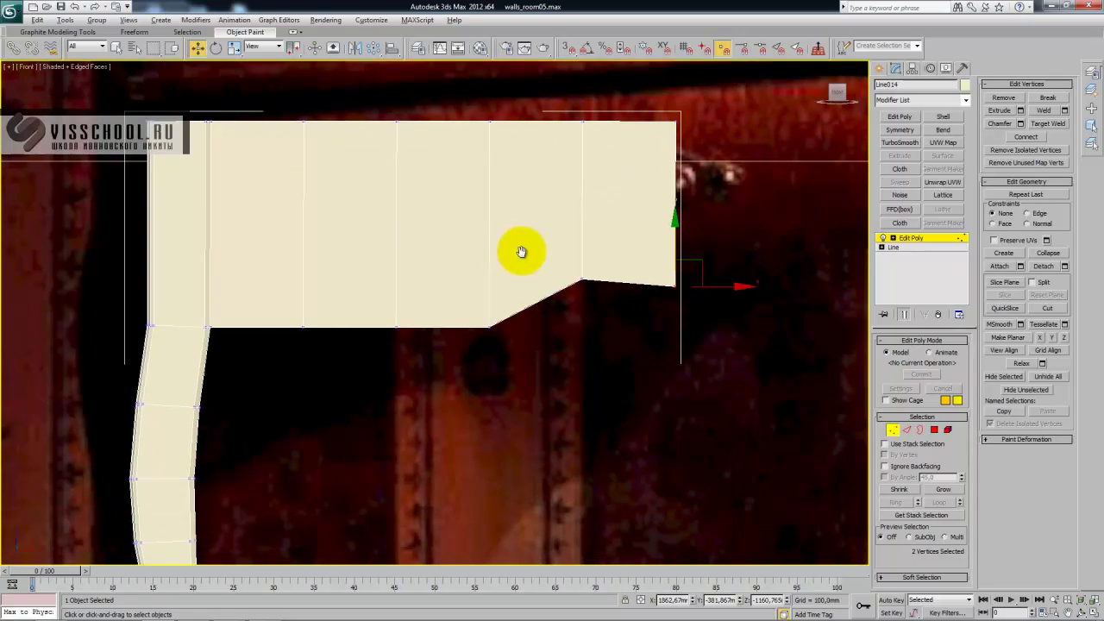
# - Compare the rail with the reference photo and raise the bottom vertices of the first new loop beside the leg
pyautogui.hotkey('alt', 'Tab')
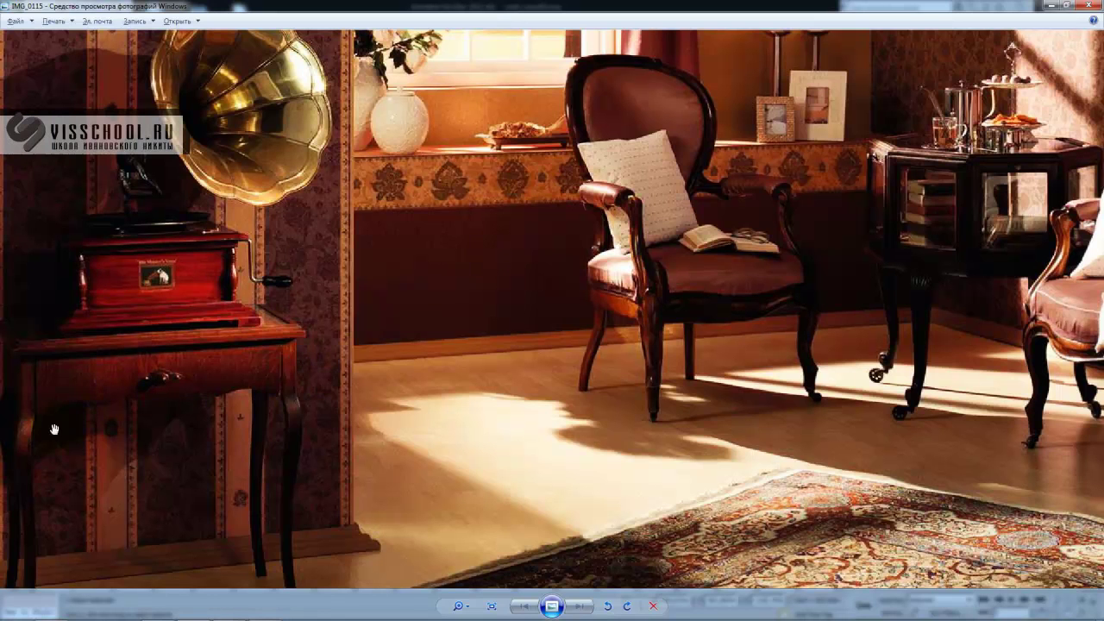
pyautogui.hotkey('alt', 'Tab')
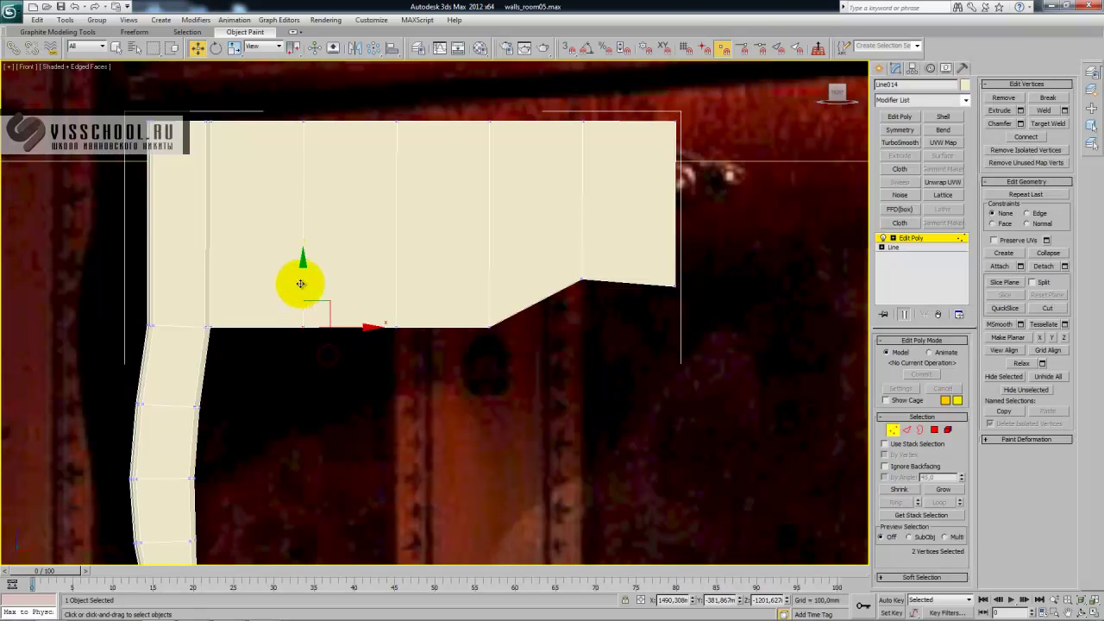
pyautogui.moveTo(298, 287); pyautogui.dragTo(301, 239)
# - Connect the four lengthwise rail edges between the leg and the first loop with 1 segment
pyautogui.press('2')
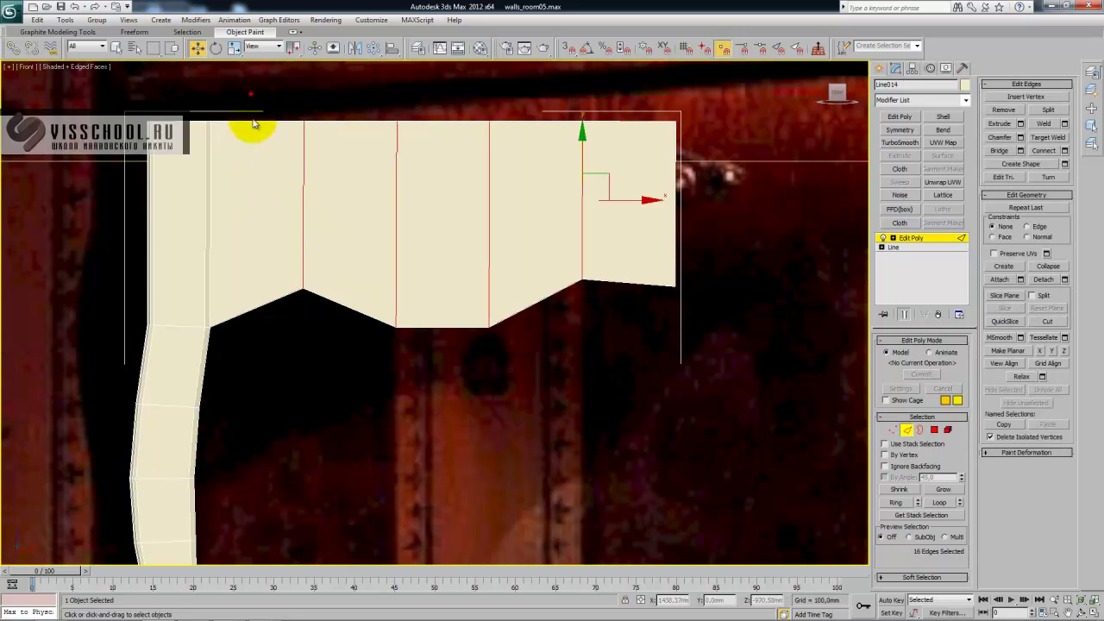
pyautogui.moveTo(265, 368); pyautogui.dragTo(265, 368)
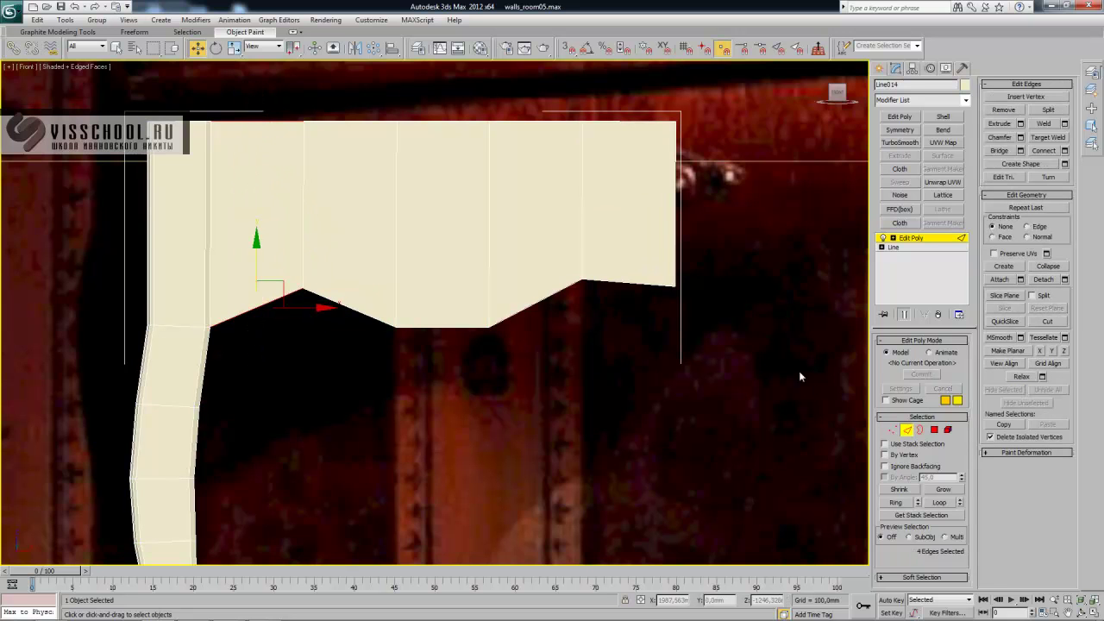
pyautogui.click(1065, 151)
pyautogui.moveTo(442, 320); pyautogui.dragTo(442, 321)
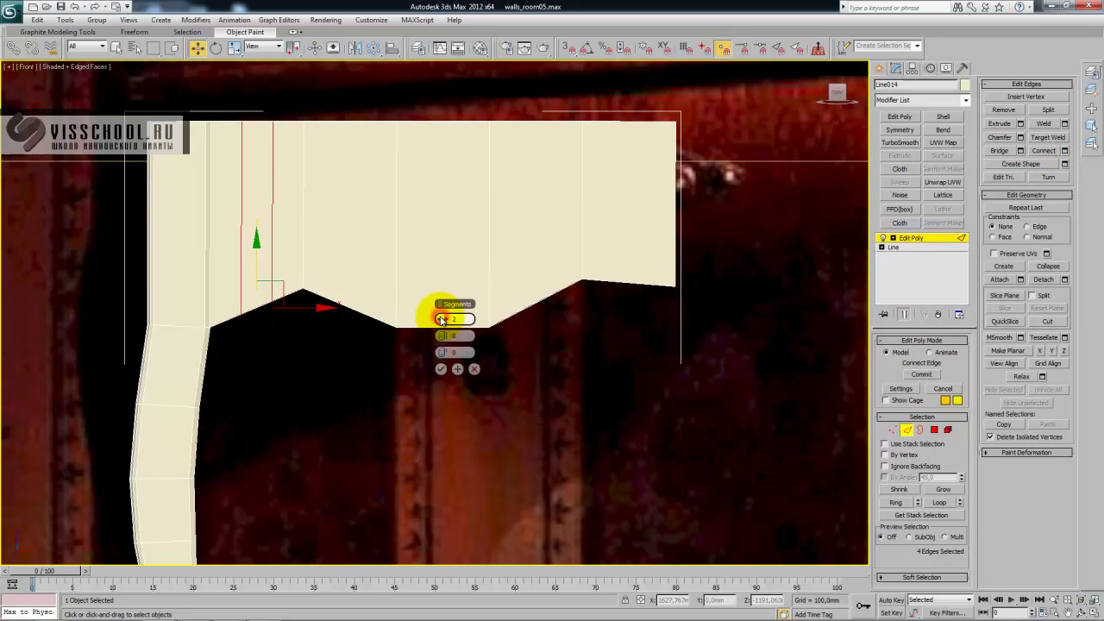
pyautogui.click(439, 371)
# - Round the arch beside the leg by adjusting the new loop's bottom vertices and lowering the next loop's bottom vertices to about Z -1177 mm
pyautogui.press('2')
pyautogui.moveTo(266, 330); pyautogui.dragTo(227, 278)
pyautogui.press('2')
pyautogui.moveTo(257, 313); pyautogui.dragTo(258, 269)
pyautogui.press('1')
pyautogui.moveTo(327, 328); pyautogui.dragTo(337, 263)
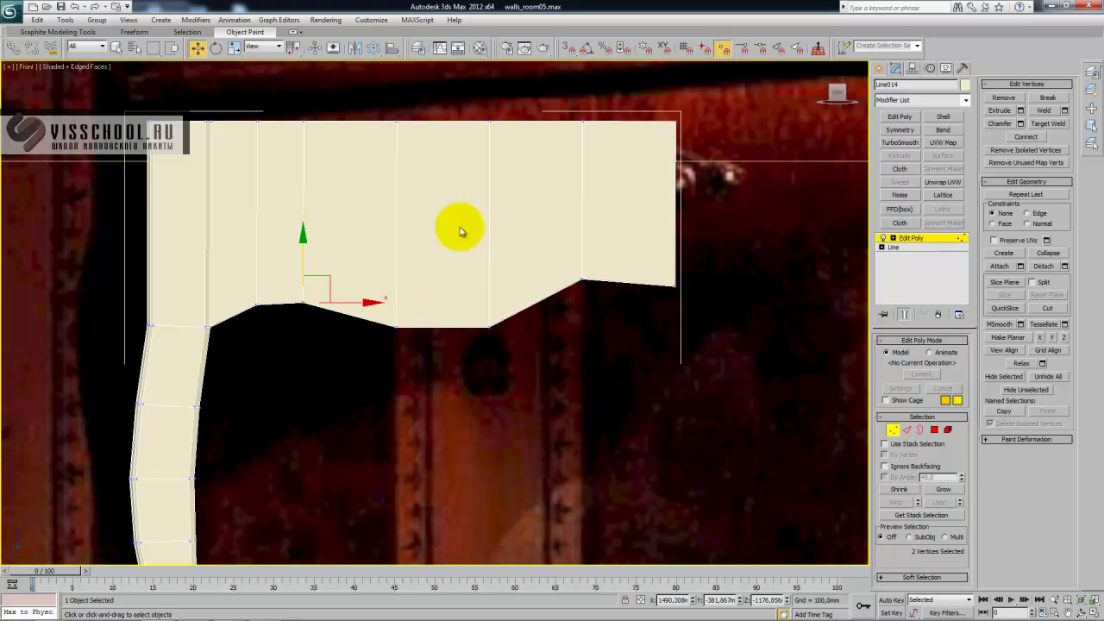
# - Following the reference photo, raise the bottom vertices of the second loop from the free end and move the adjacent legward loop along X to about 1607 mm
pyautogui.moveTo(381, 103); pyautogui.dragTo(445, 296)
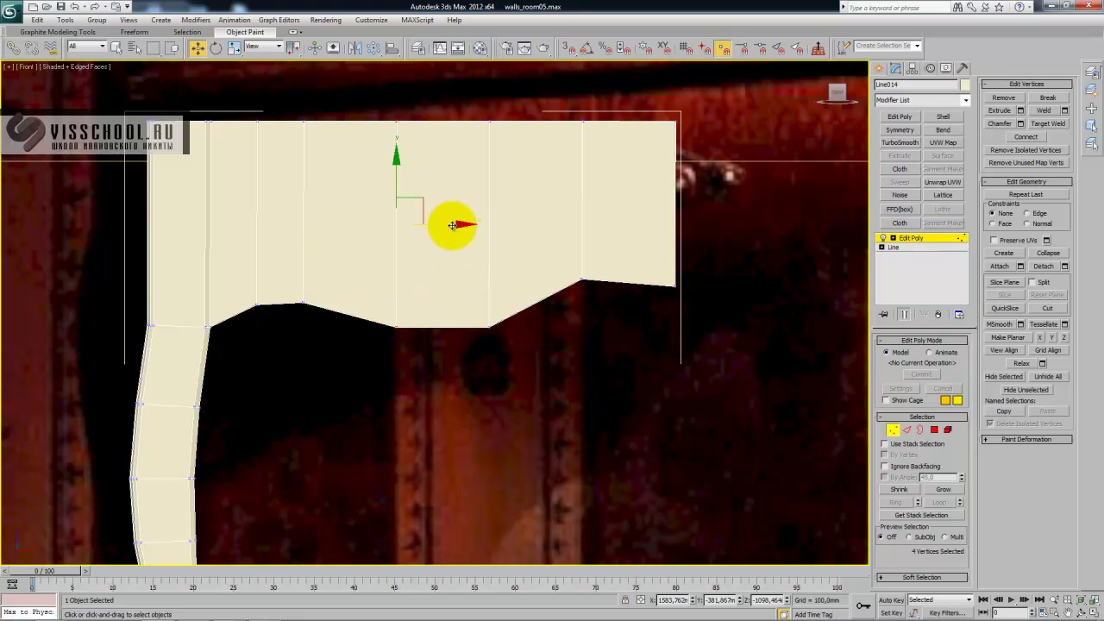
pyautogui.hotkey('alt', 'Tab')
pyautogui.hotkey('alt', 'Tab')
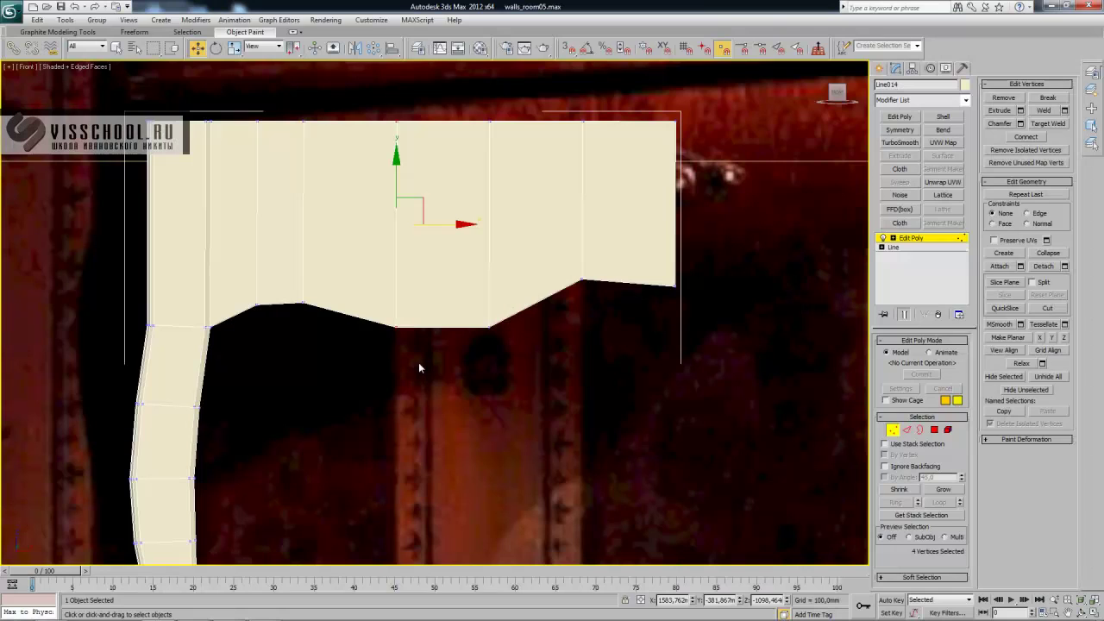
pyautogui.moveTo(519, 348); pyautogui.dragTo(490, 261)
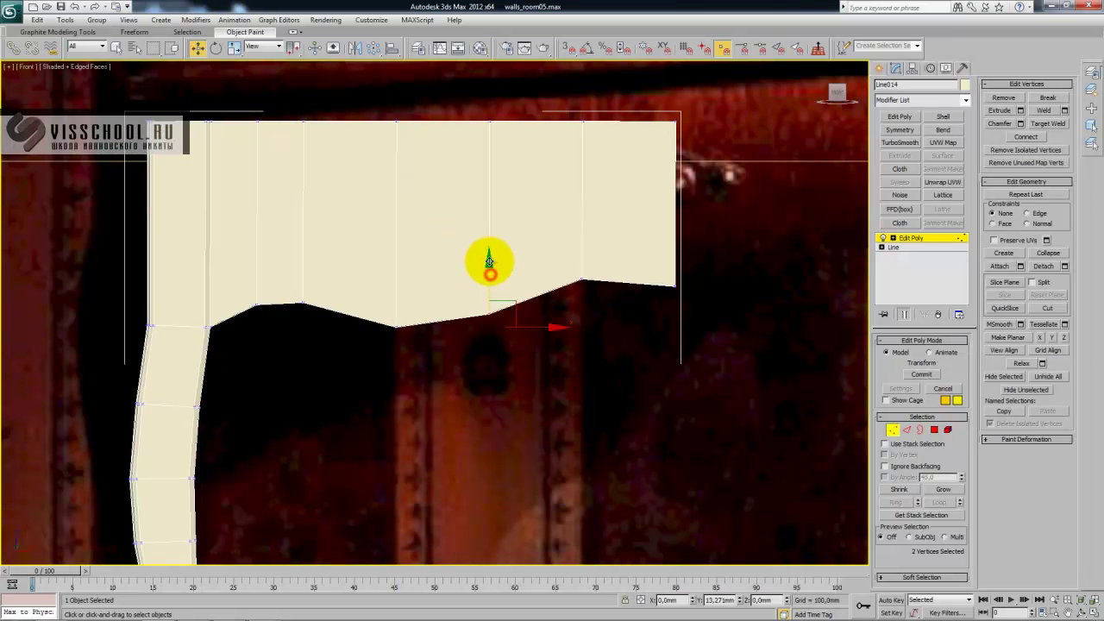
pyautogui.moveTo(358, 108); pyautogui.dragTo(432, 383)
pyautogui.moveTo(442, 227); pyautogui.dragTo(471, 231)
pyautogui.scroll(-3, 407, 227)
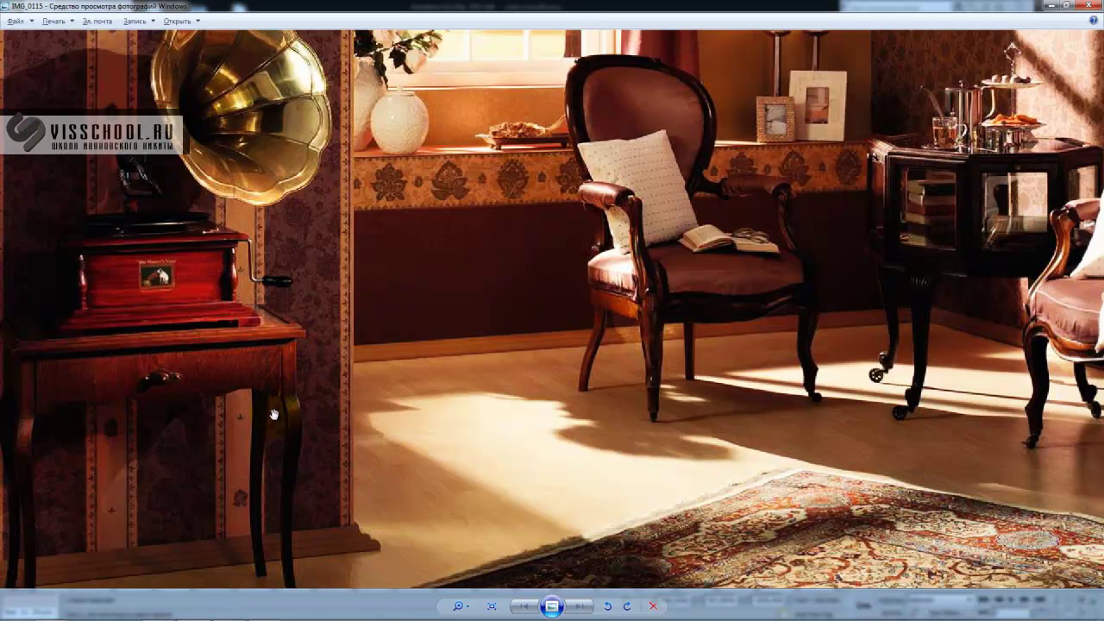
pyautogui.hotkey('alt', 'Tab')
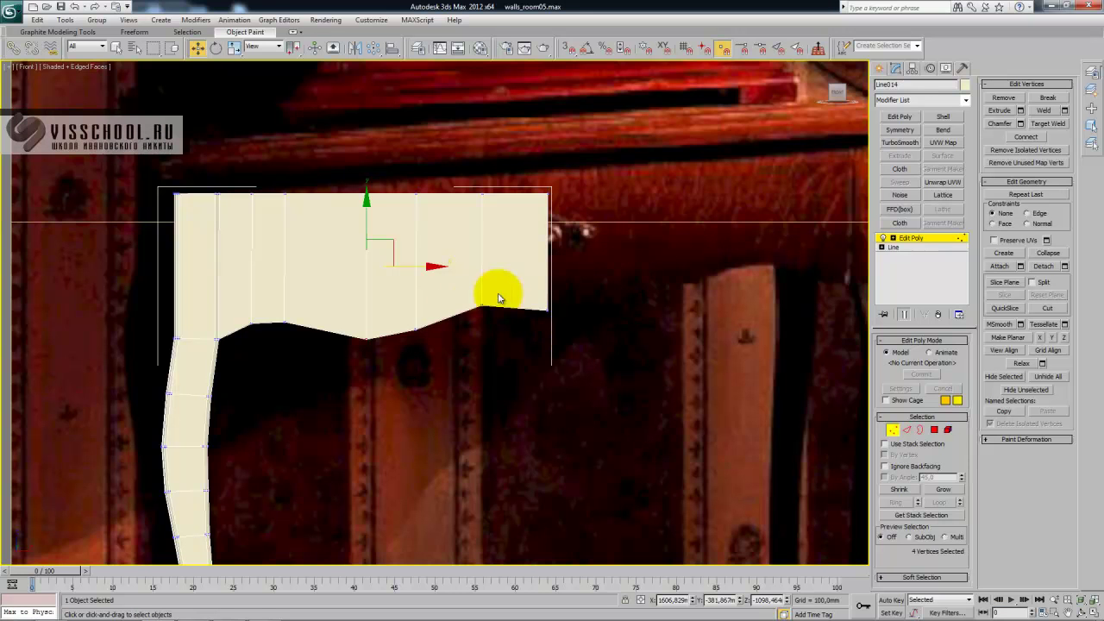
# - Connect the four lengthwise edges of the rail's end section near the drawer handle with 2 segments
pyautogui.moveTo(480, 273); pyautogui.dragTo(402, 284, button='middle')
pyautogui.press('2')
pyautogui.moveTo(436, 179); pyautogui.dragTo(449, 396)
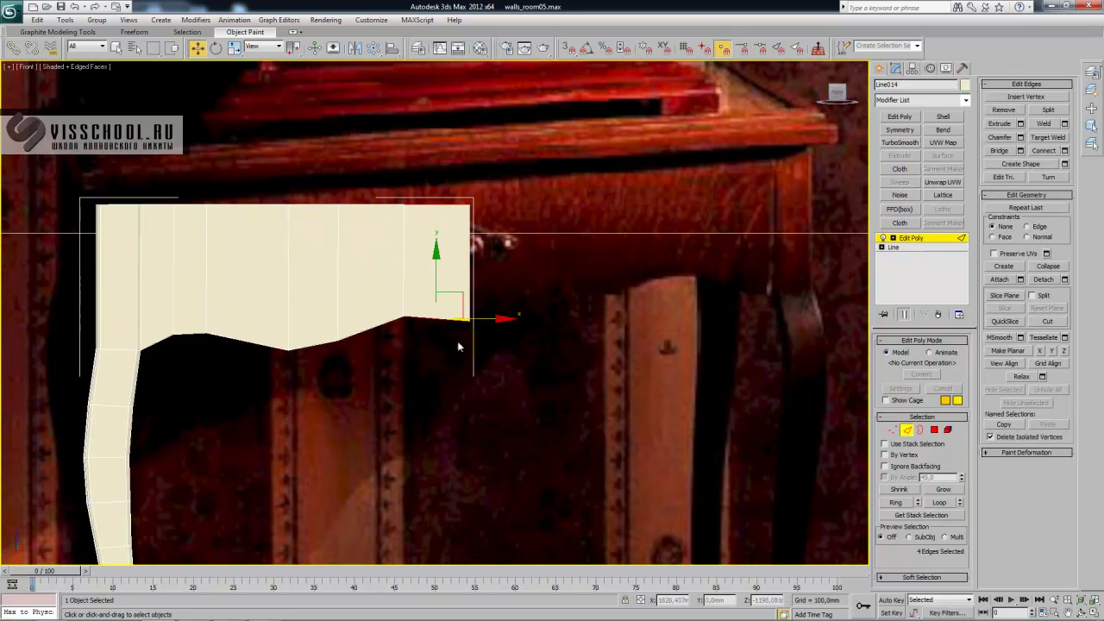
pyautogui.click(1064, 150)
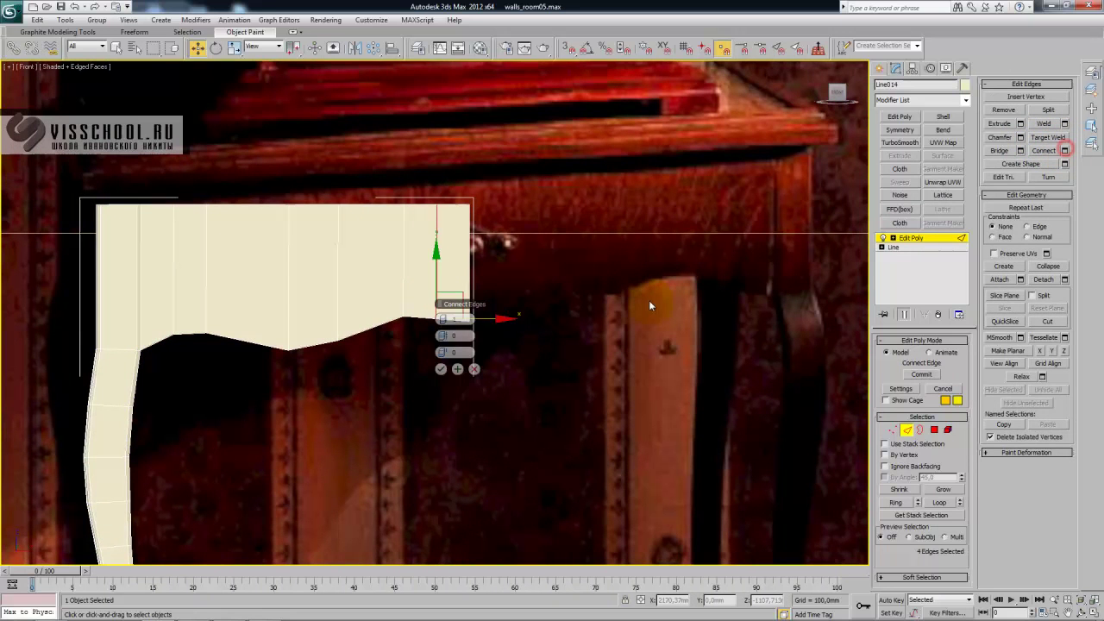
pyautogui.click(448, 320)
pyautogui.click(441, 370)
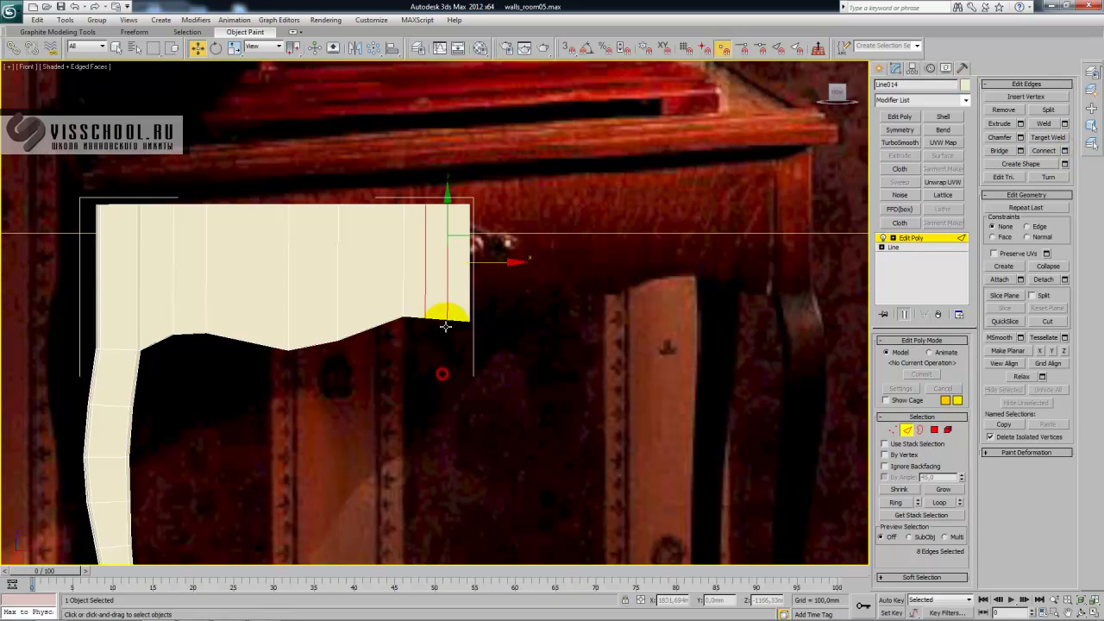
pyautogui.press('1')
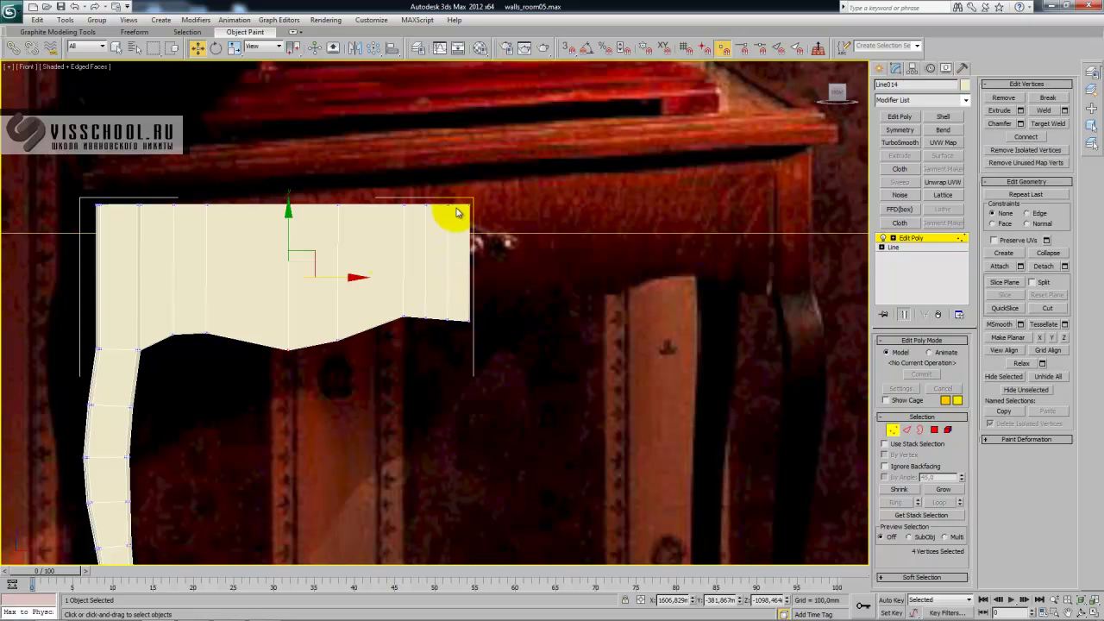